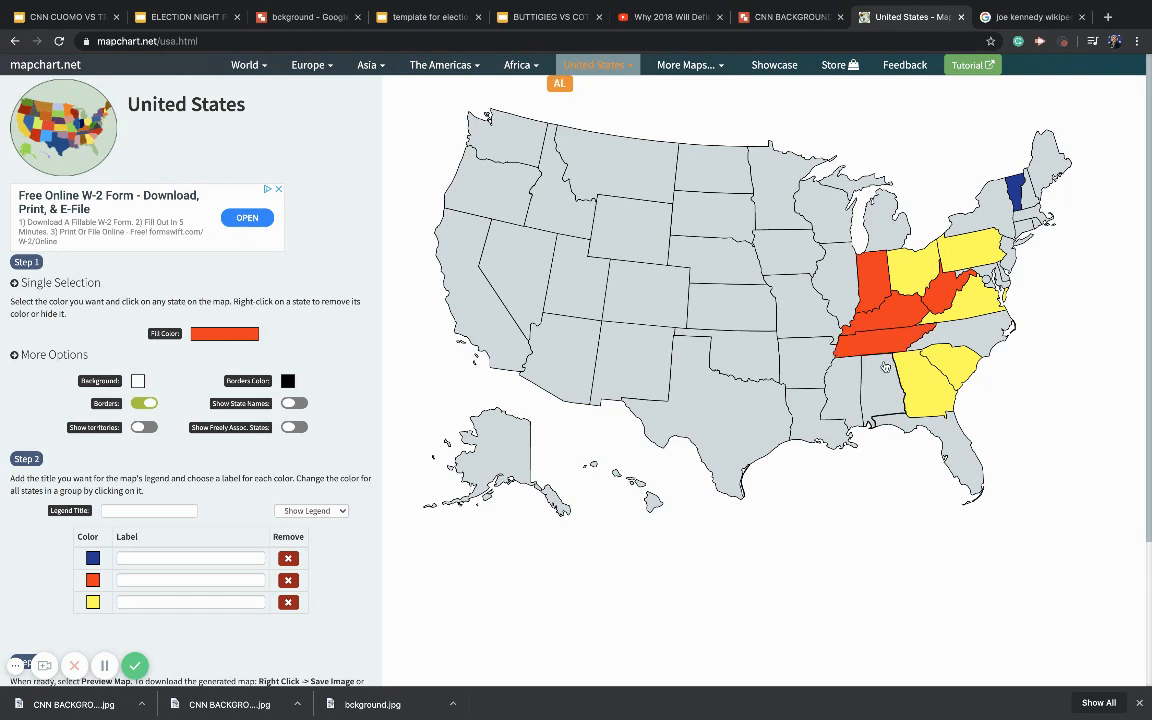
- Color Mississippi orange-red, and fill Illinois, New York and Massachusetts with dark blue on the US states map
{"action": "left_click", "coordinate": [840, 385]}
{"action": "left_click", "coordinate": [253, 340]}
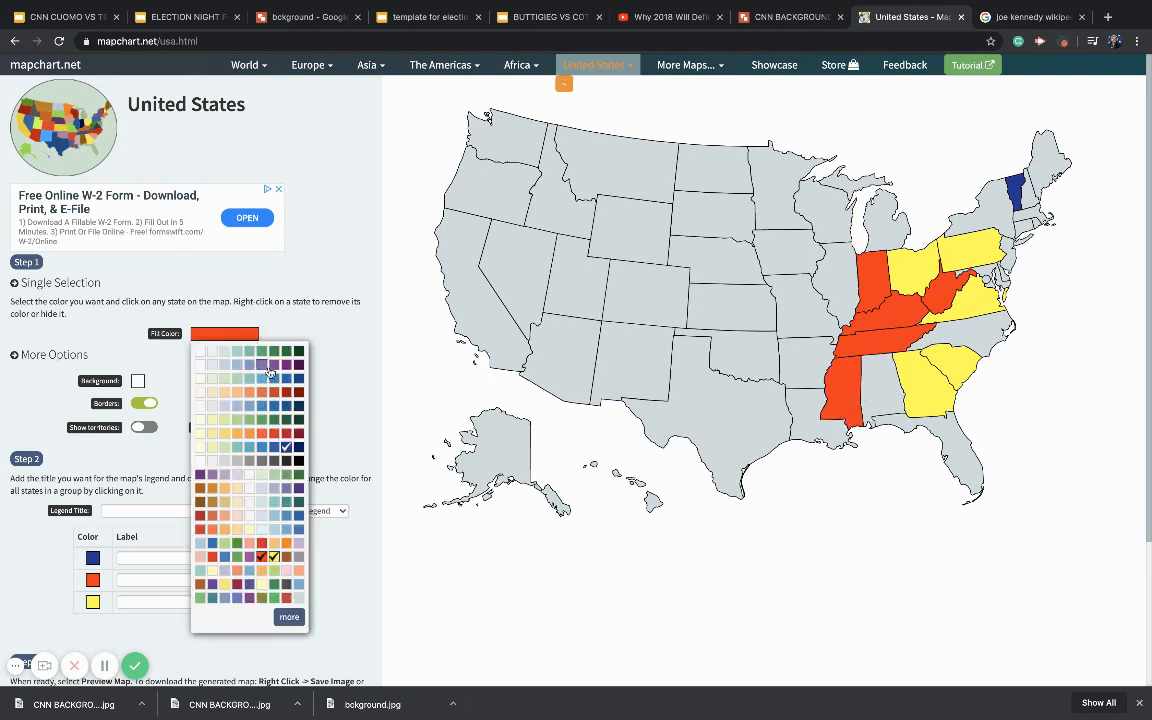
{"action": "left_click", "coordinate": [285, 449]}
{"action": "left_click", "coordinate": [838, 285]}
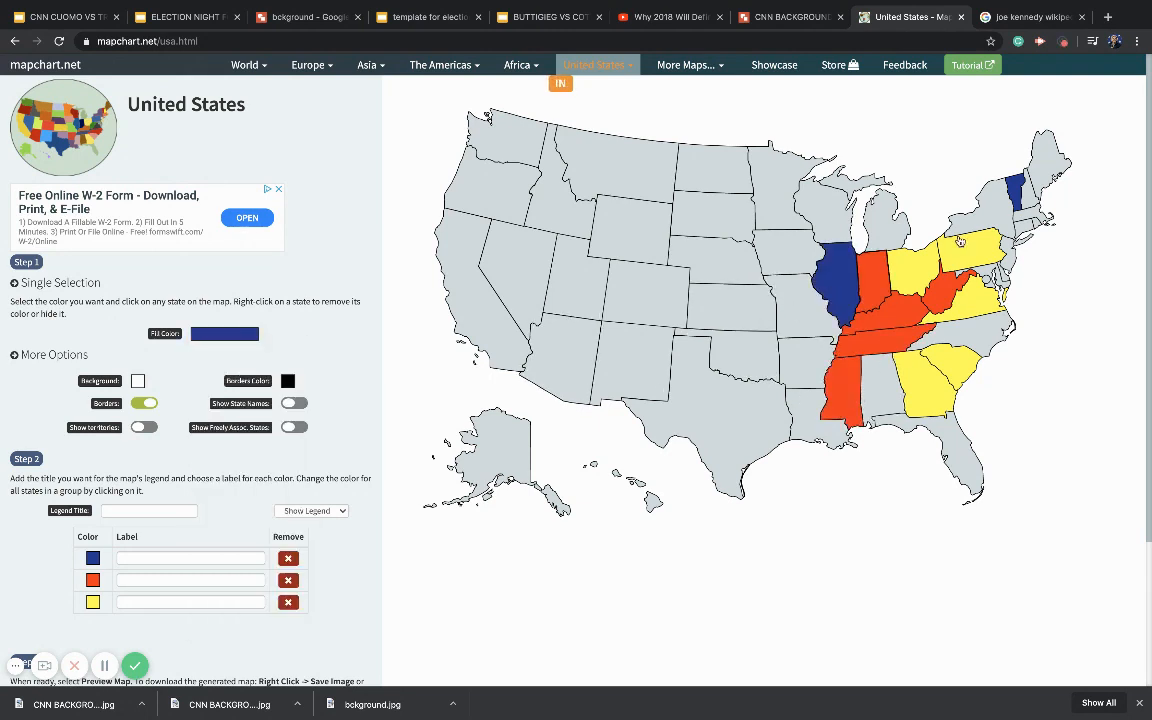
{"action": "left_click", "coordinate": [980, 225]}
{"action": "left_click", "coordinate": [1042, 214]}
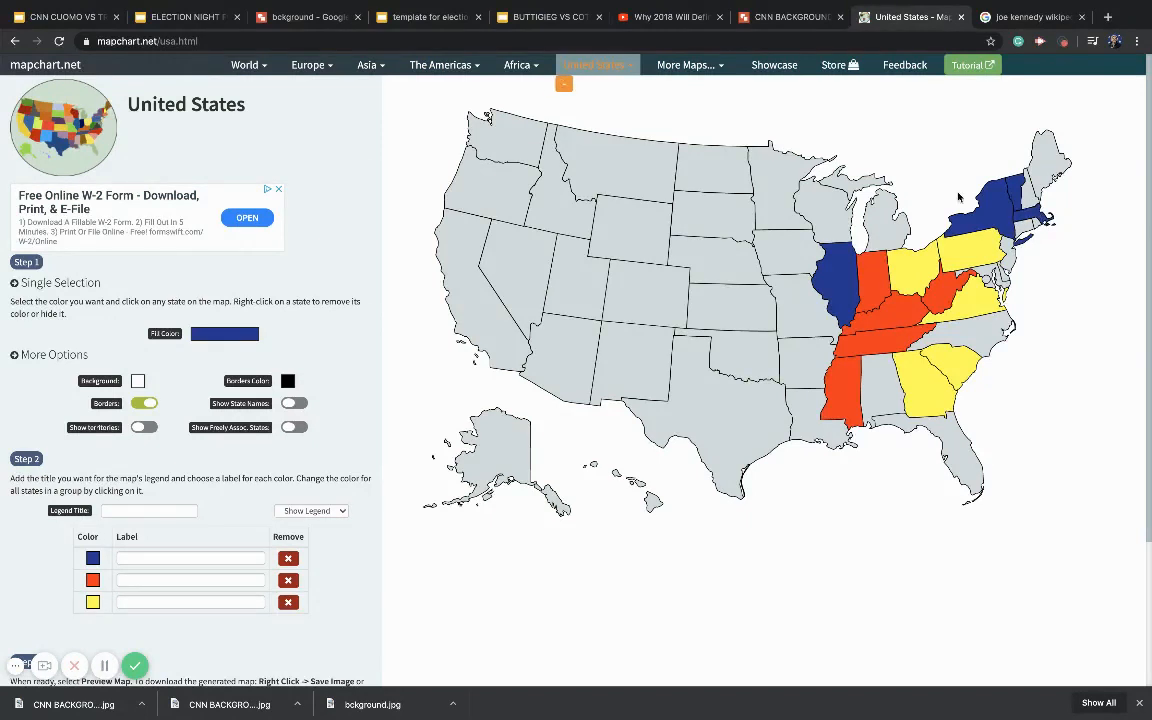
- Open the United States counties map and color all of Oklahoma's counties orange-red
{"action": "mouse_move", "coordinate": [635, 74]}
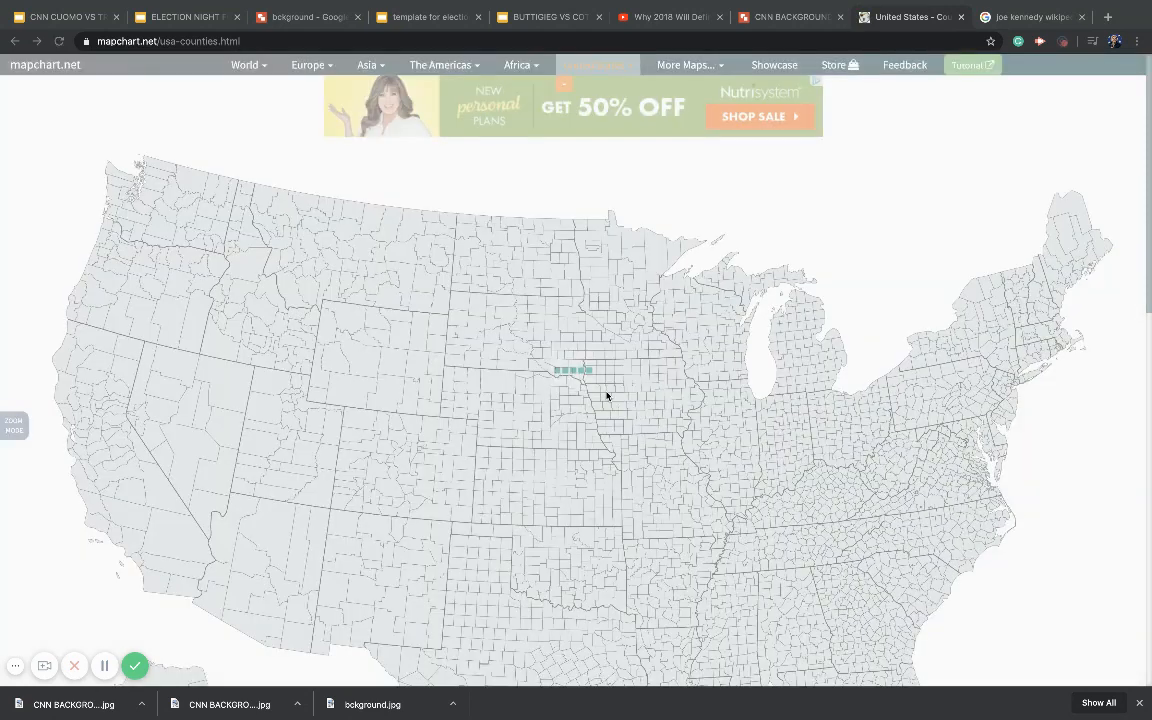
{"action": "scroll", "coordinate": [500, 395], "scroll_direction": "down", "scroll_amount": 10}
{"action": "scroll", "coordinate": [494, 392], "scroll_direction": "down", "scroll_amount": 1}
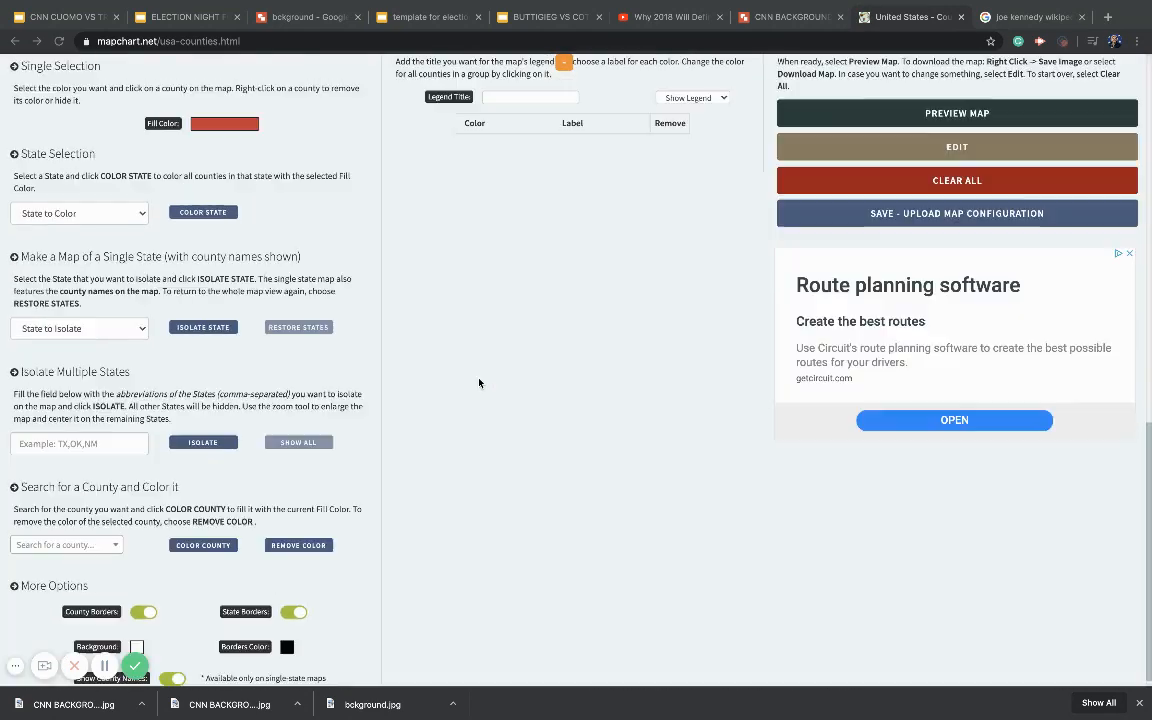
{"action": "scroll", "coordinate": [478, 383], "scroll_direction": "up", "scroll_amount": 1}
{"action": "left_click", "coordinate": [212, 192]}
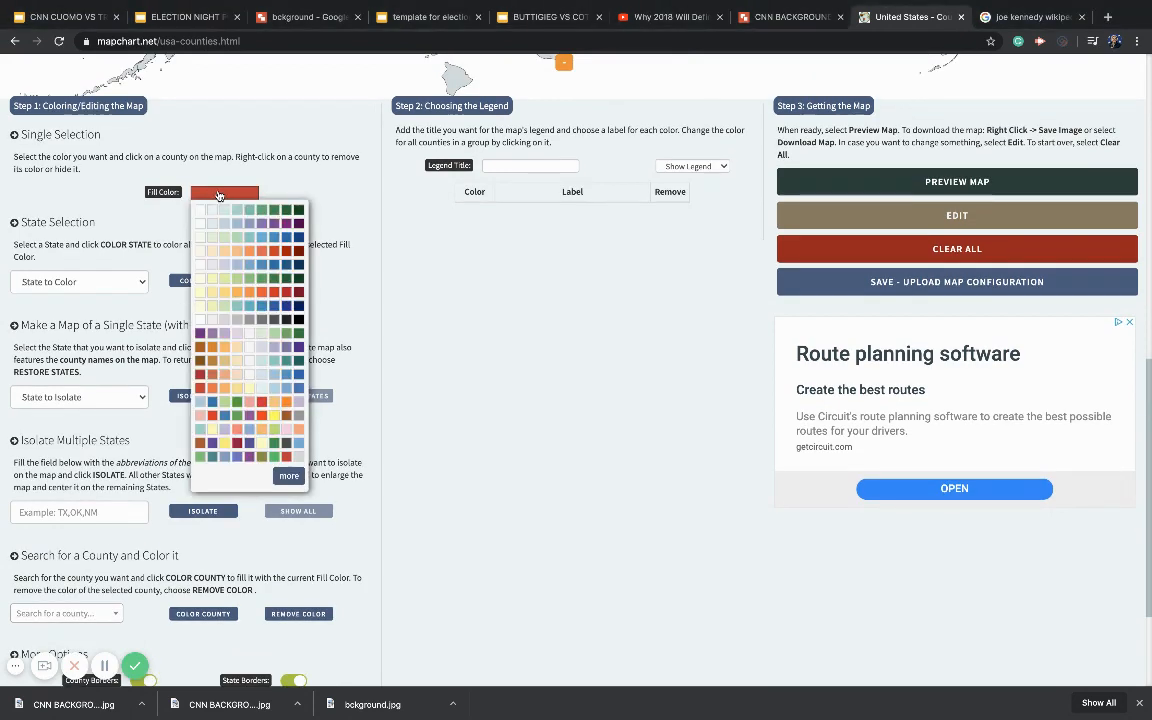
{"action": "left_click", "coordinate": [264, 417]}
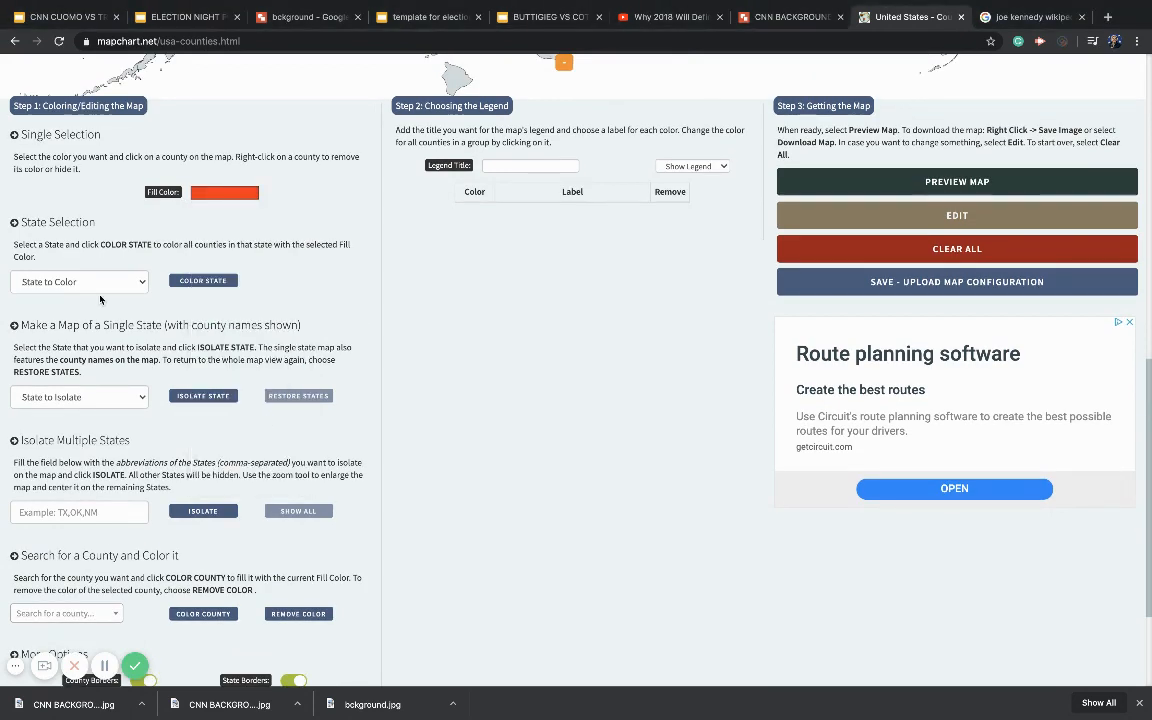
{"action": "type", "text": "ok"}
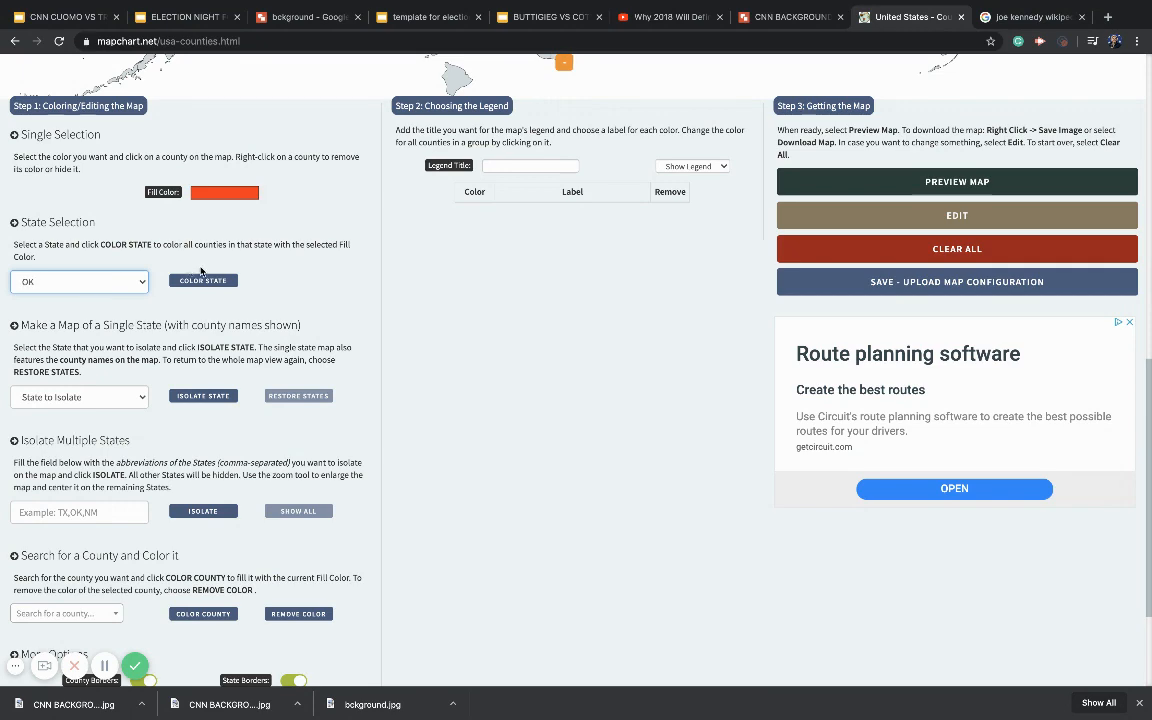
{"action": "left_click", "coordinate": [203, 281]}
- Isolate Oklahoma as a single-state map and turn off its county names
{"action": "scroll", "coordinate": [486, 284], "scroll_direction": "down", "scroll_amount": 5}
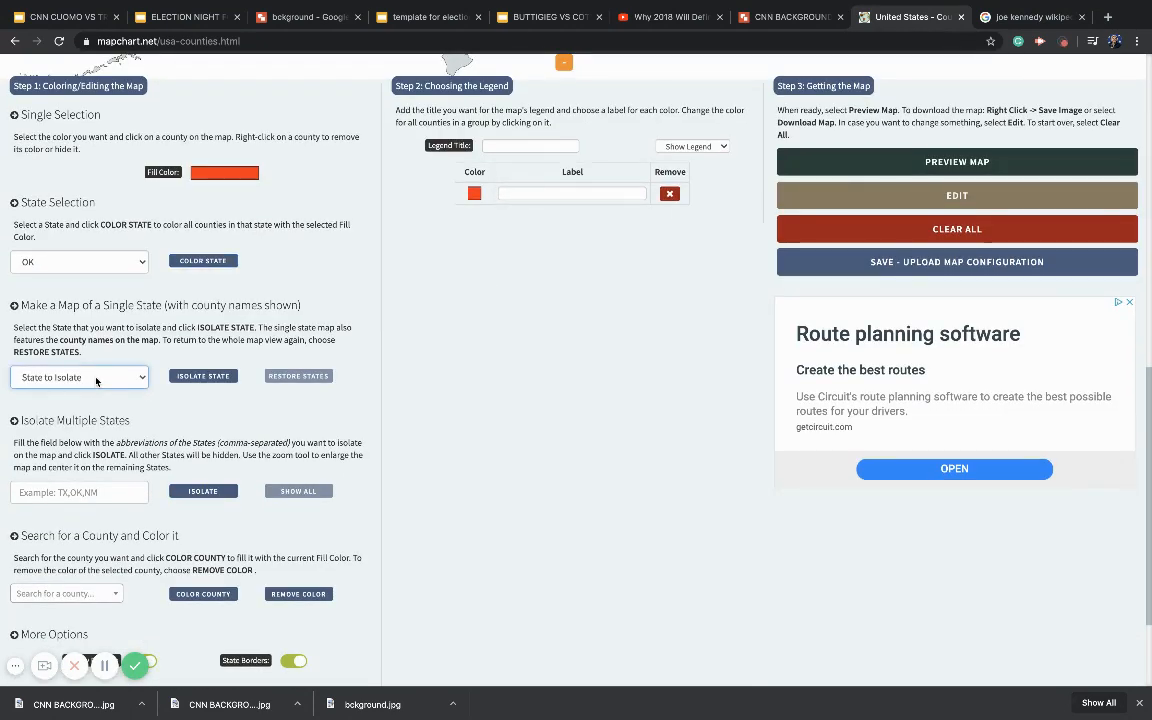
{"action": "left_click", "coordinate": [96, 377]}
{"action": "type", "text": "ok"}
{"action": "left_click", "coordinate": [203, 376]}
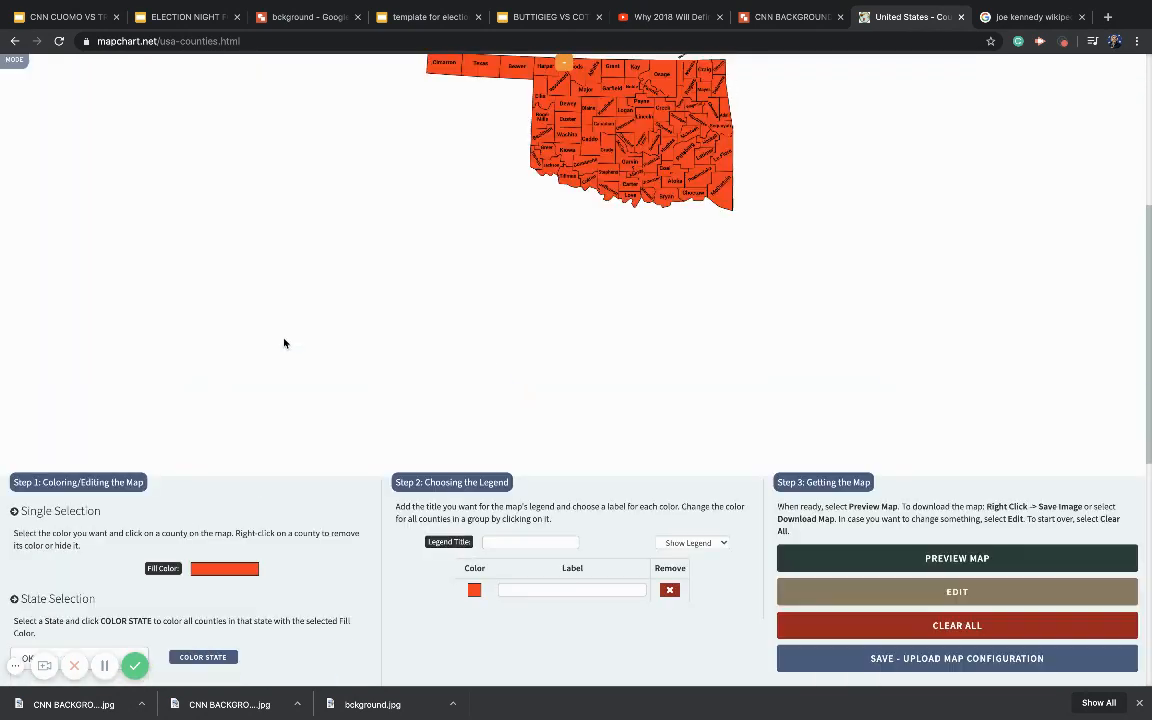
{"action": "scroll", "coordinate": [609, 286], "scroll_direction": "down", "scroll_amount": 6}
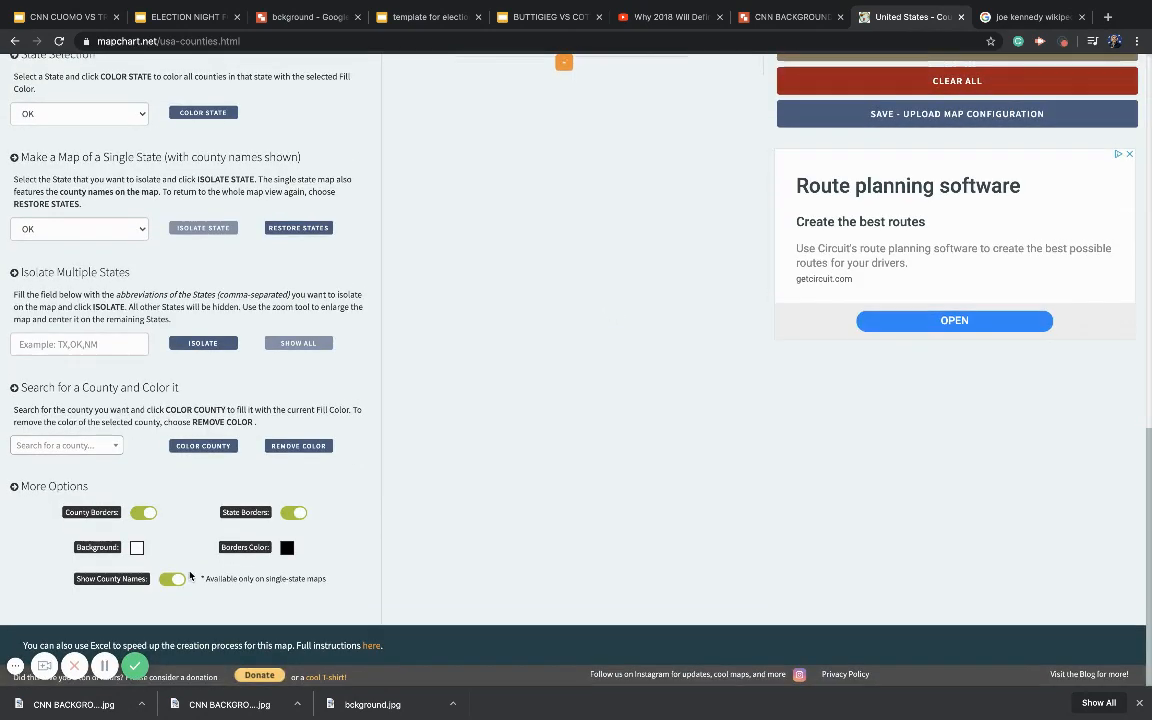
{"action": "left_click", "coordinate": [174, 584]}
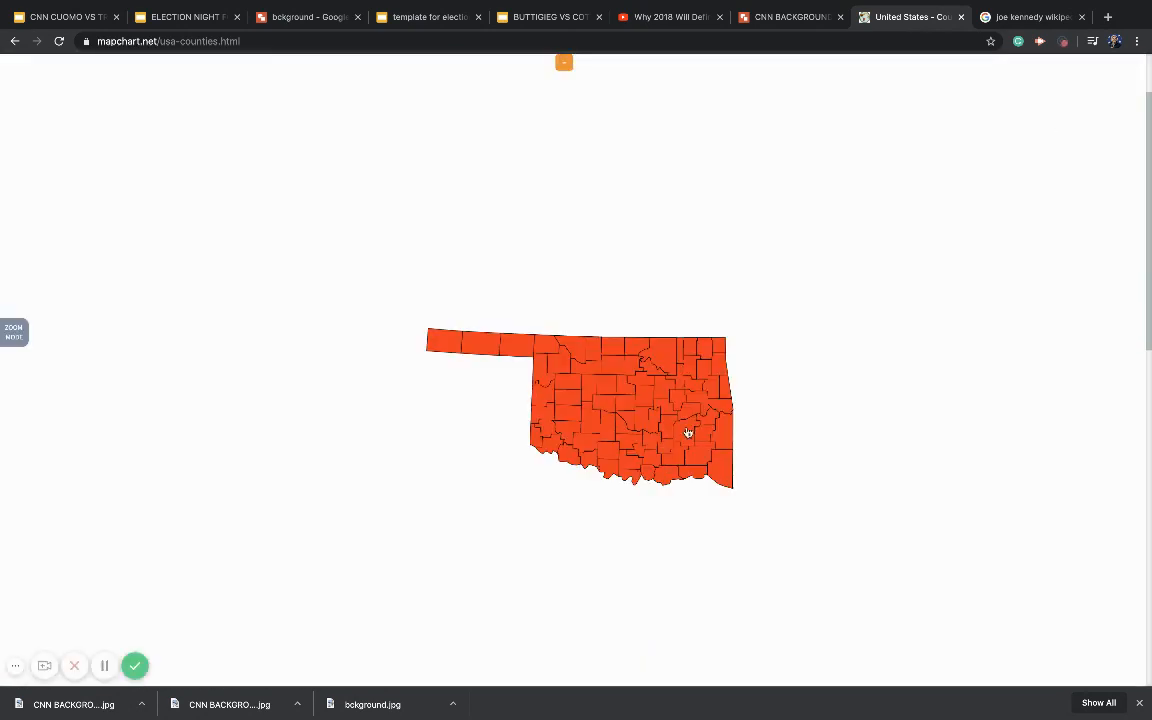
- Restore all states and isolate Oregon (OR) as a single-state map
{"action": "scroll", "coordinate": [743, 511], "scroll_direction": "down", "scroll_amount": 8}
{"action": "scroll", "coordinate": [643, 540], "scroll_direction": "up", "scroll_amount": 1}
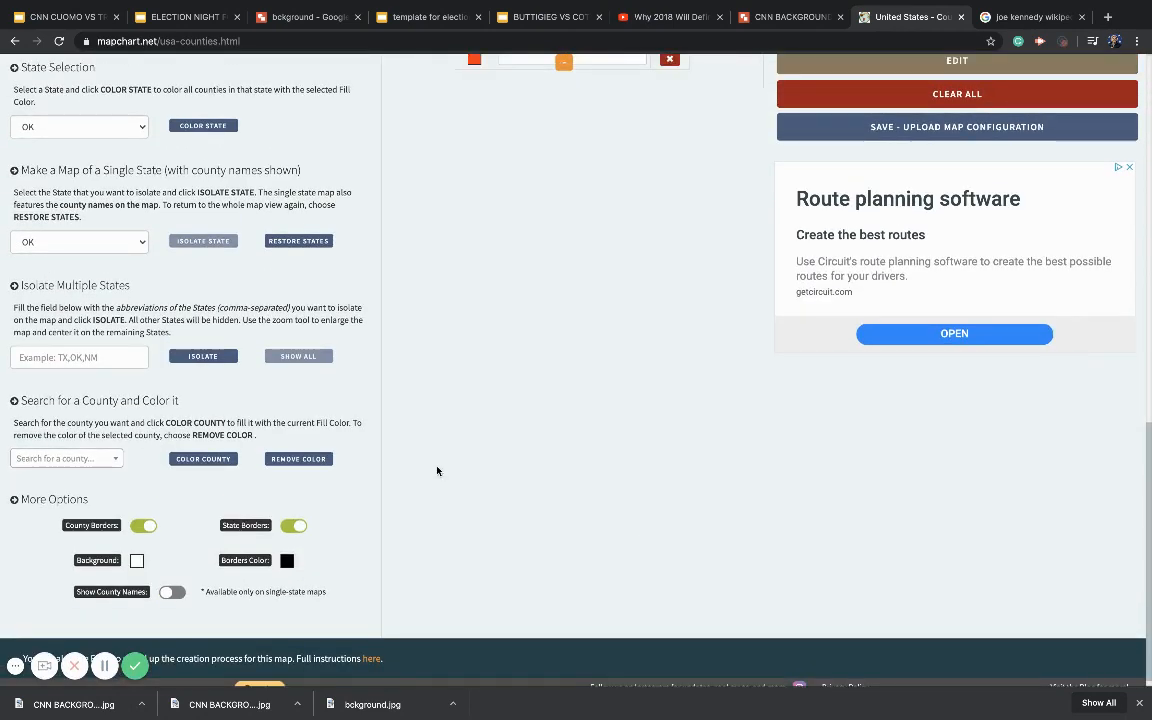
{"action": "scroll", "coordinate": [437, 470], "scroll_direction": "up", "scroll_amount": 2}
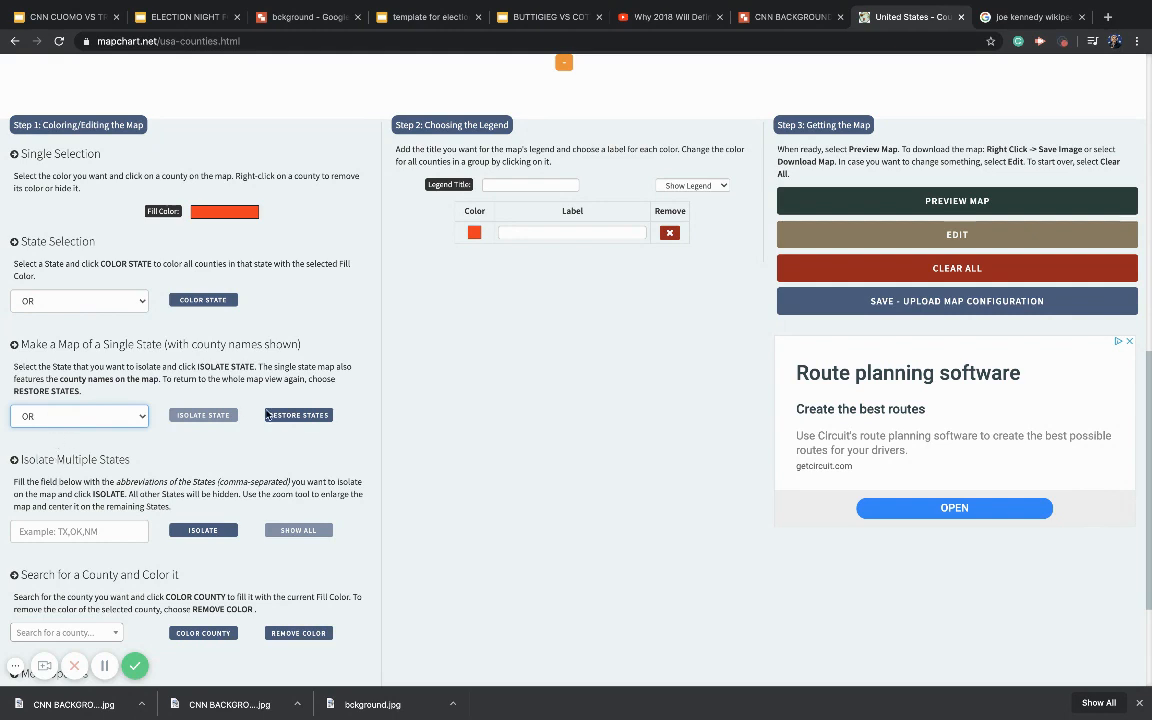
{"action": "left_click", "coordinate": [205, 415]}
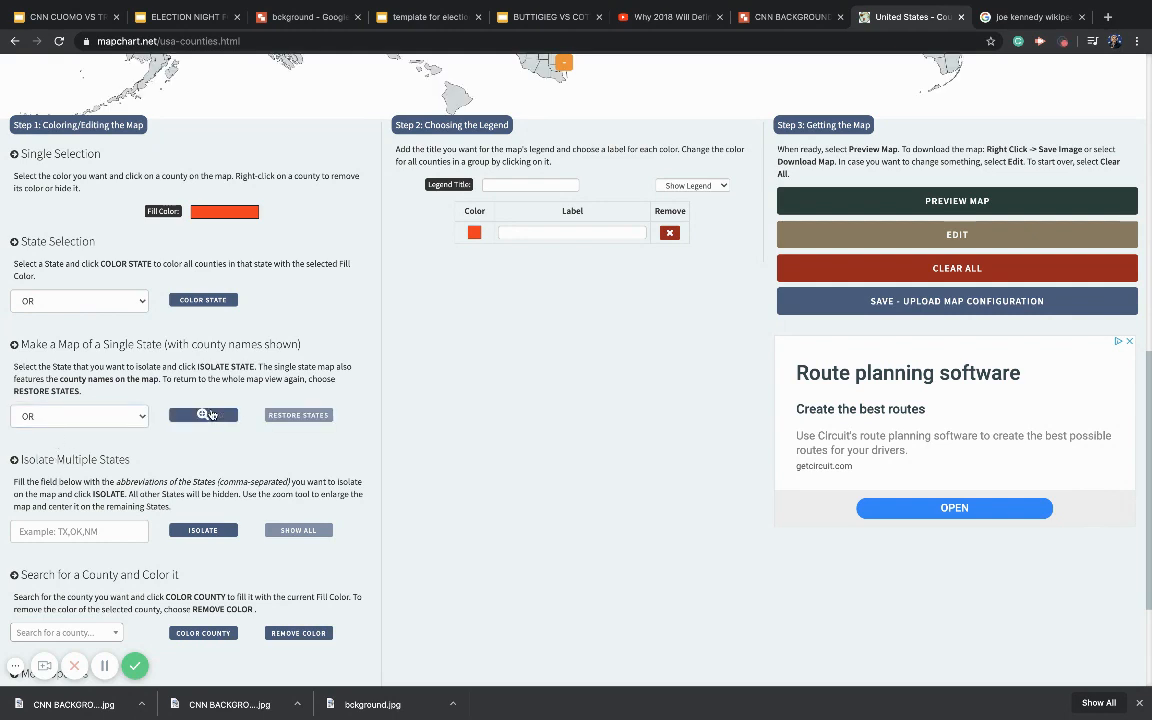
- Set the fill color to dark blue and color Oregon's Clatsop, Tillamook, Columbia, Washington, Yamhill and Polk counties
{"action": "left_click", "coordinate": [227, 211]}
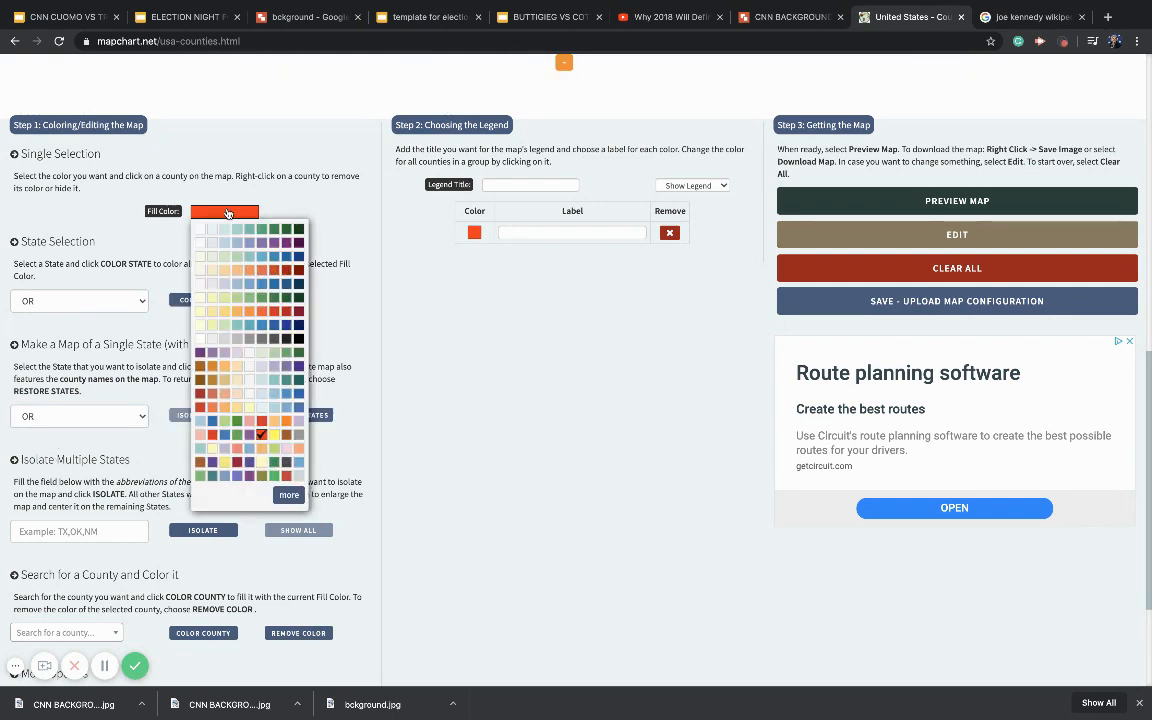
{"action": "left_click", "coordinate": [298, 324]}
{"action": "scroll", "coordinate": [290, 322], "scroll_direction": "up", "scroll_amount": 5}
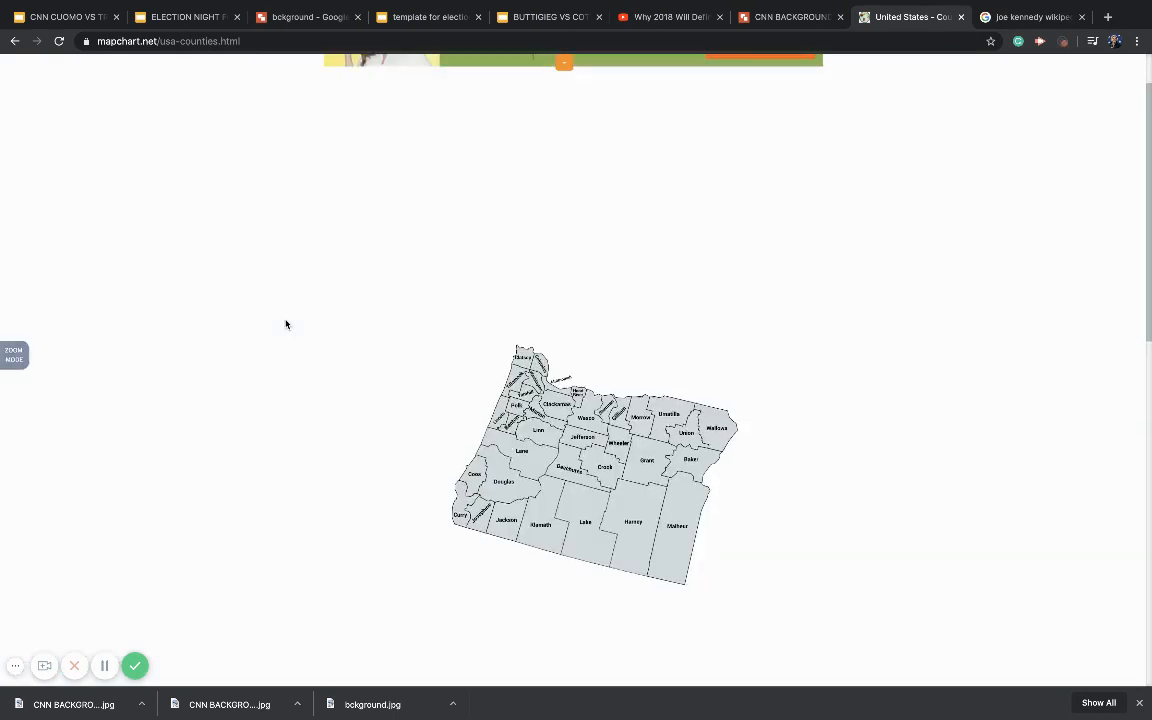
{"action": "left_click", "coordinate": [518, 394]}
{"action": "left_click", "coordinate": [525, 377]}
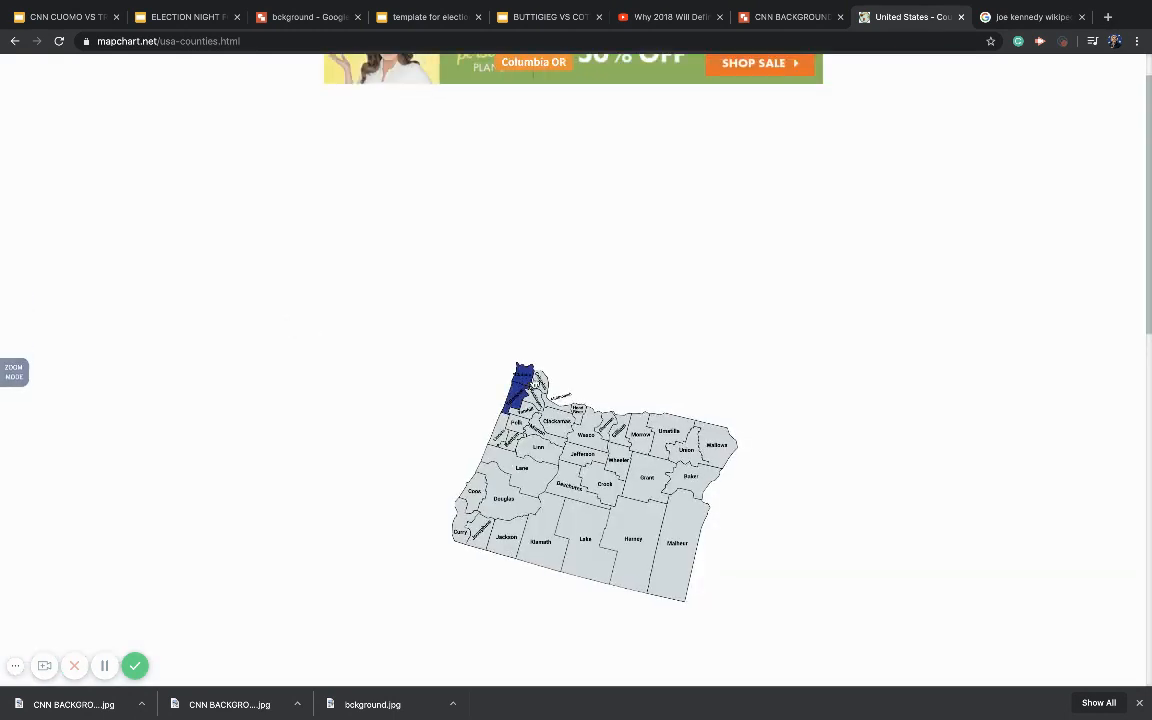
{"action": "left_click", "coordinate": [541, 384]}
{"action": "left_click", "coordinate": [538, 404]}
{"action": "left_click", "coordinate": [527, 410]}
{"action": "left_click", "coordinate": [516, 424]}
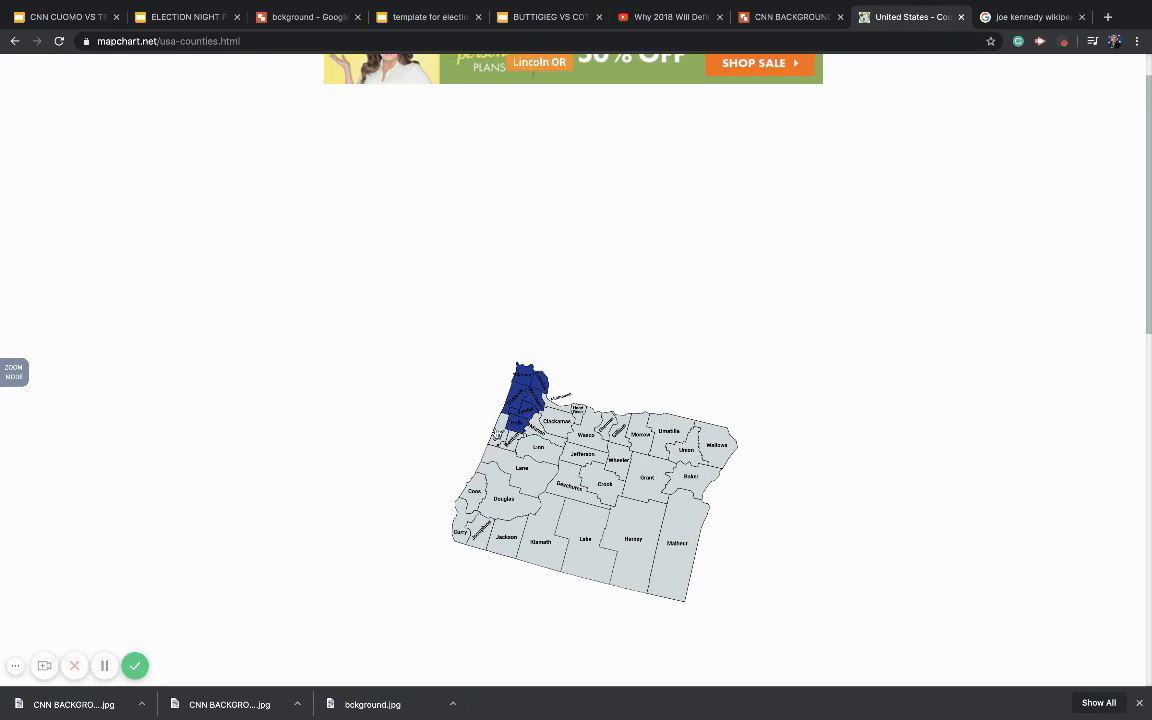
- Color Clackamas, Marion, Lincoln, Linn, Benton, Lane, Douglas and Deschutes counties dark blue
{"action": "left_click", "coordinate": [553, 424]}
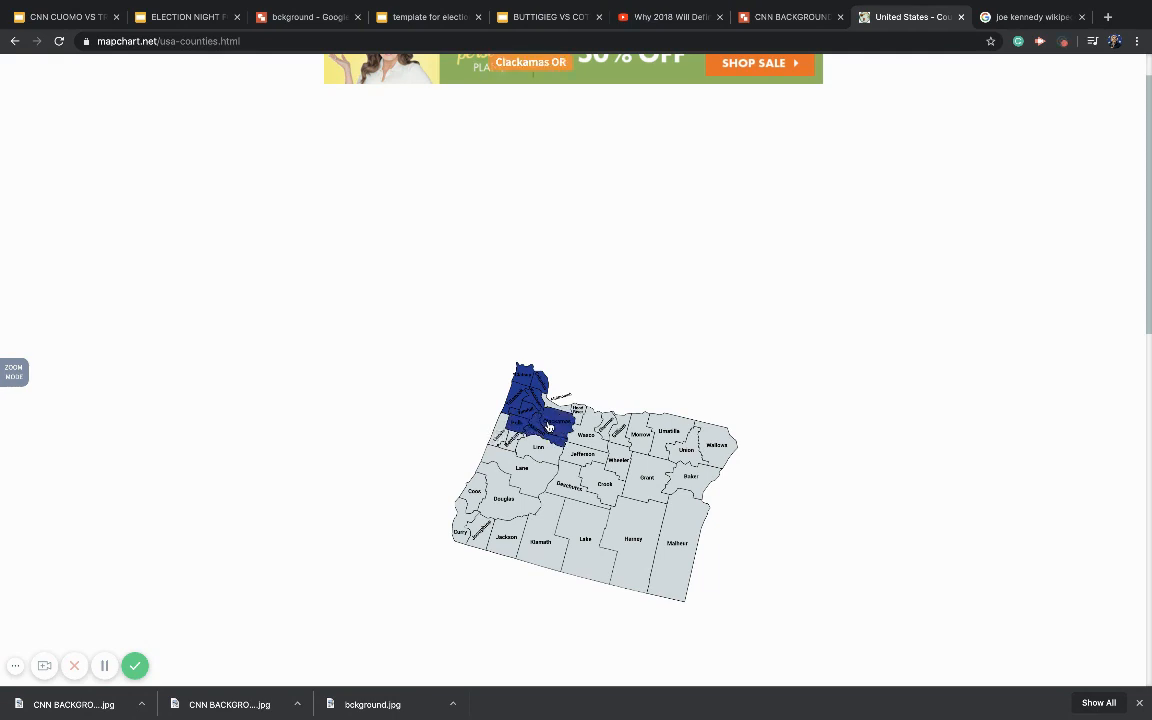
{"action": "left_click", "coordinate": [506, 439]}
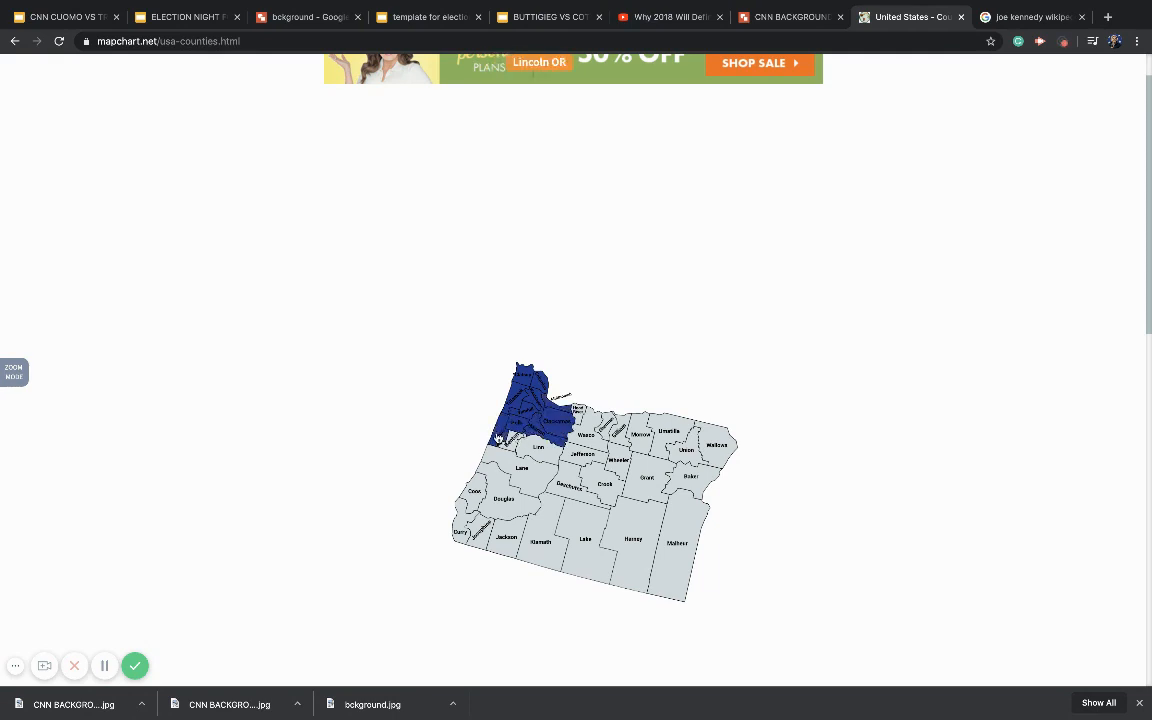
{"action": "left_click", "coordinate": [522, 448]}
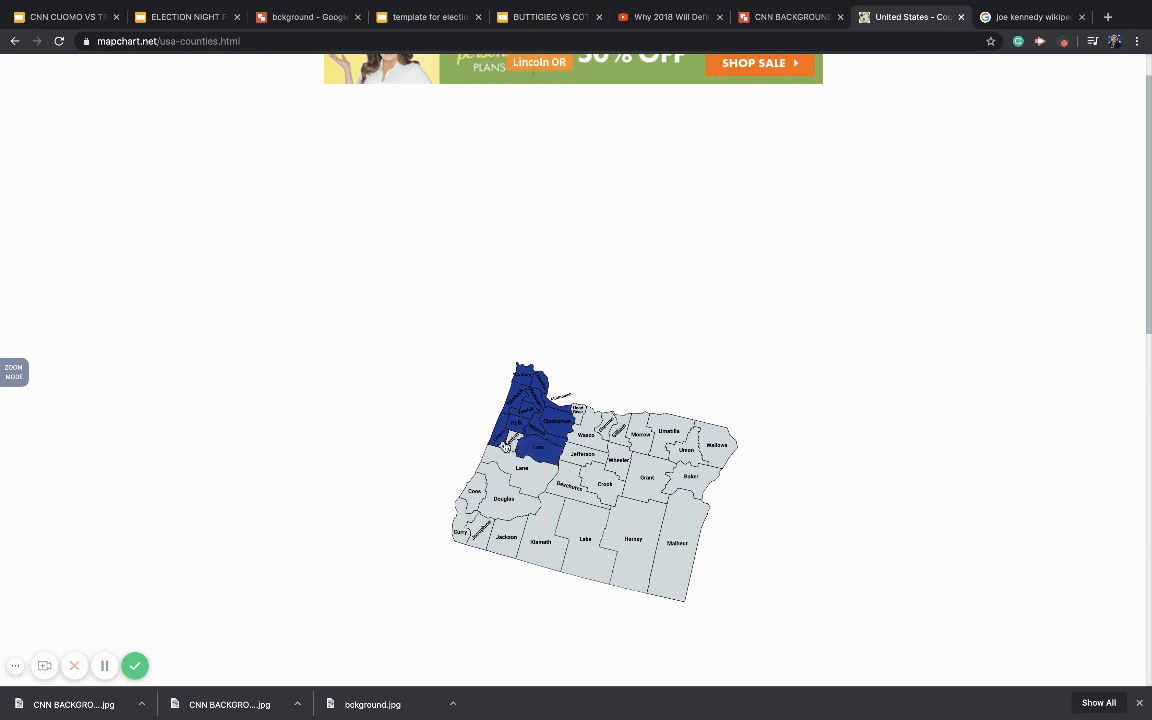
{"action": "left_click", "coordinate": [512, 468]}
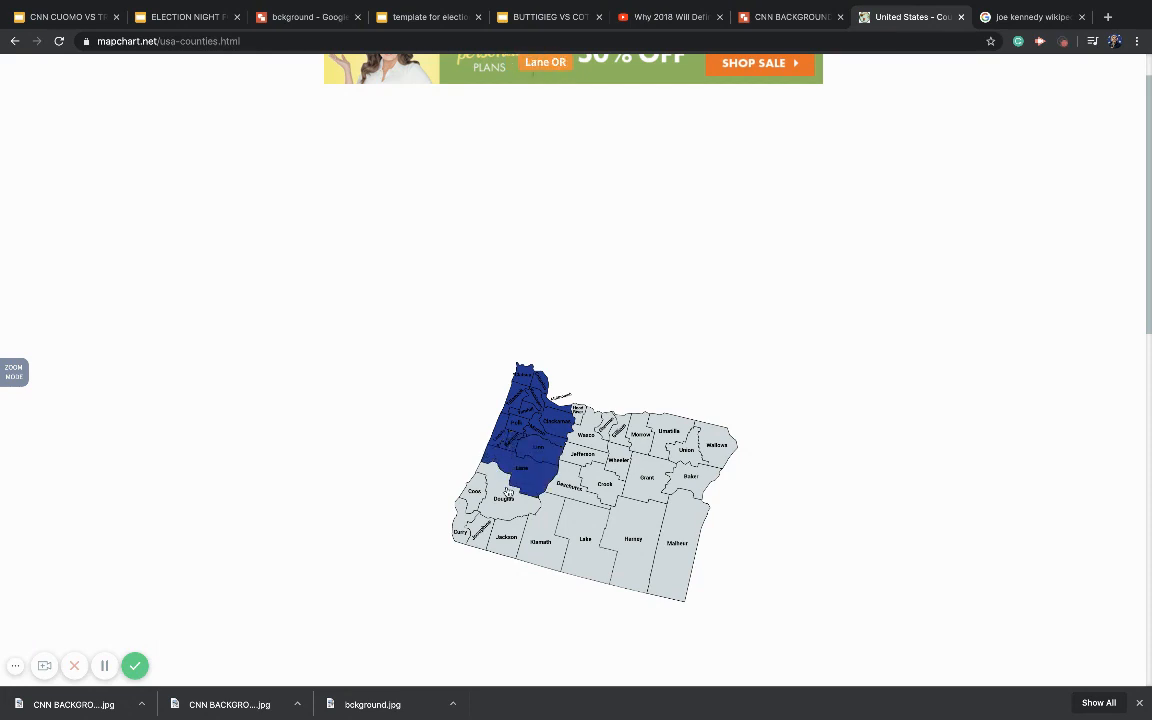
- Set the fill color to orange-red and color Curry, Coos, Jackson, Josephine, Klamath and Lake counties
{"action": "scroll", "coordinate": [571, 479], "scroll_direction": "down", "scroll_amount": 5}
{"action": "scroll", "coordinate": [571, 479], "scroll_direction": "down", "scroll_amount": 3}
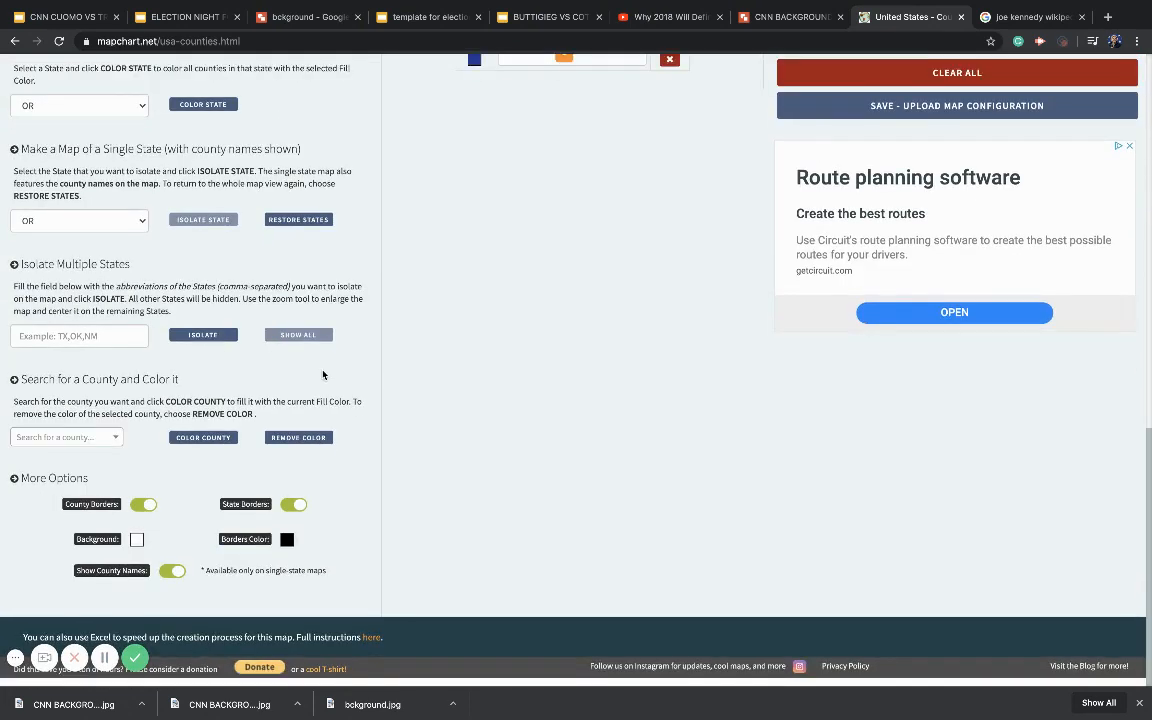
{"action": "scroll", "coordinate": [170, 205], "scroll_direction": "up", "scroll_amount": 2}
{"action": "left_click", "coordinate": [223, 157]}
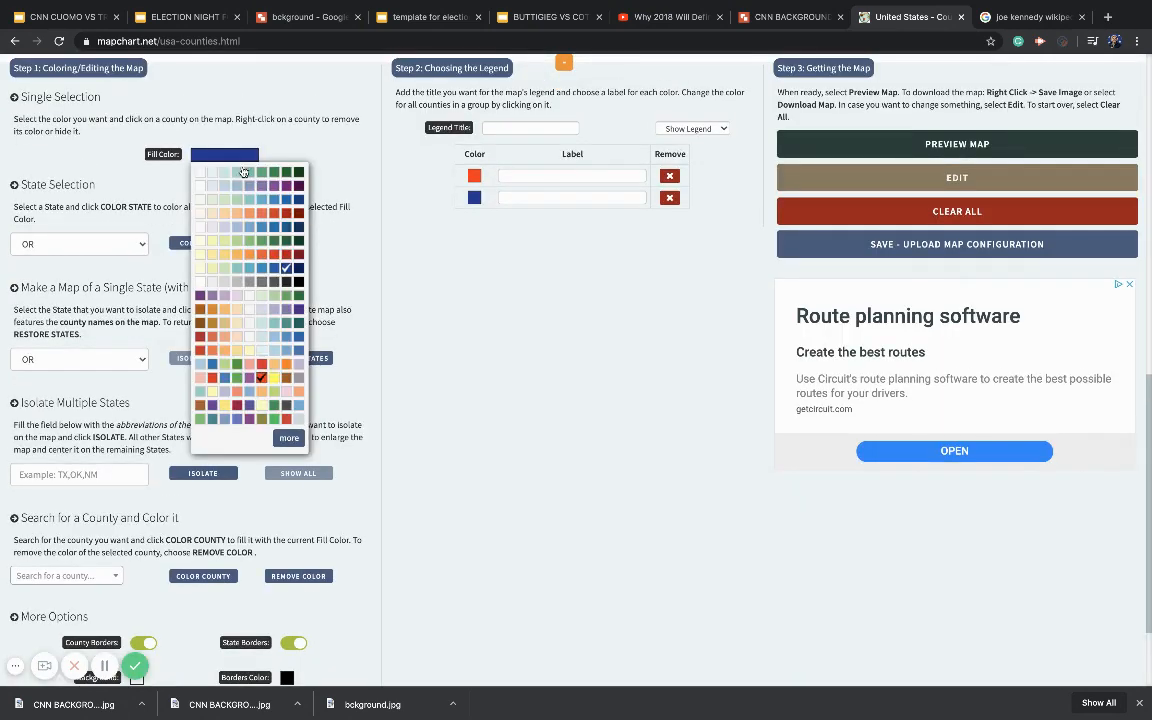
{"action": "left_click", "coordinate": [246, 350]}
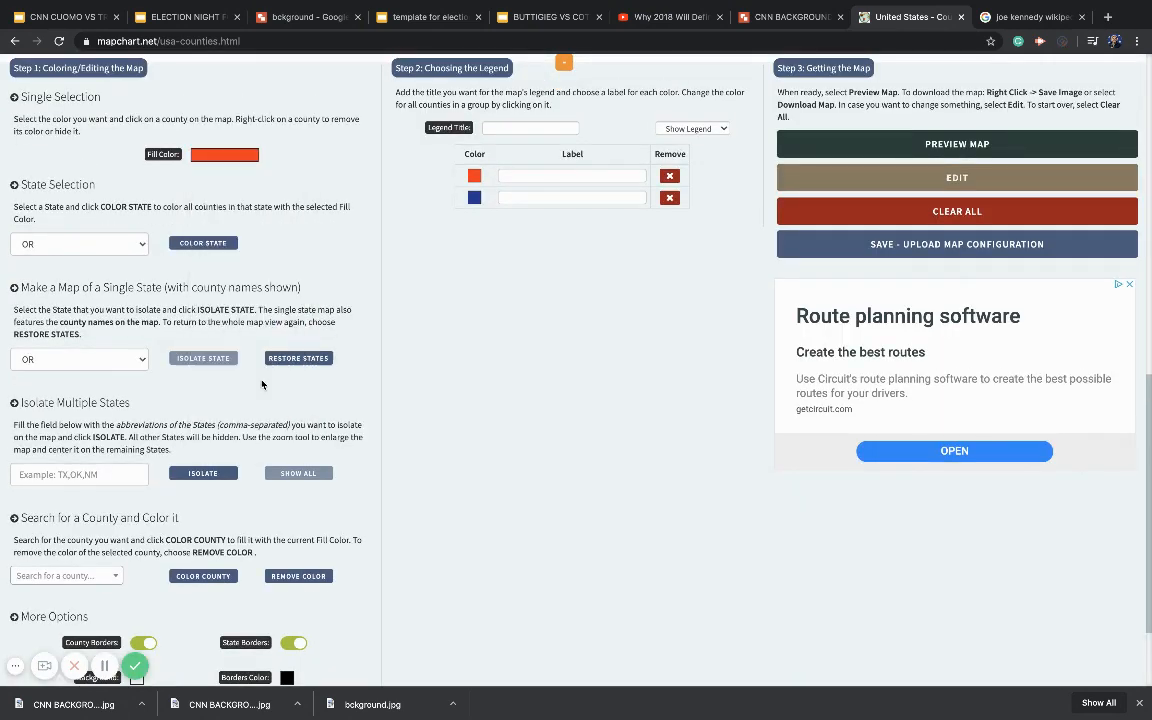
{"action": "scroll", "coordinate": [373, 352], "scroll_direction": "up", "scroll_amount": 5}
{"action": "left_click", "coordinate": [462, 308]}
{"action": "left_click", "coordinate": [476, 269]}
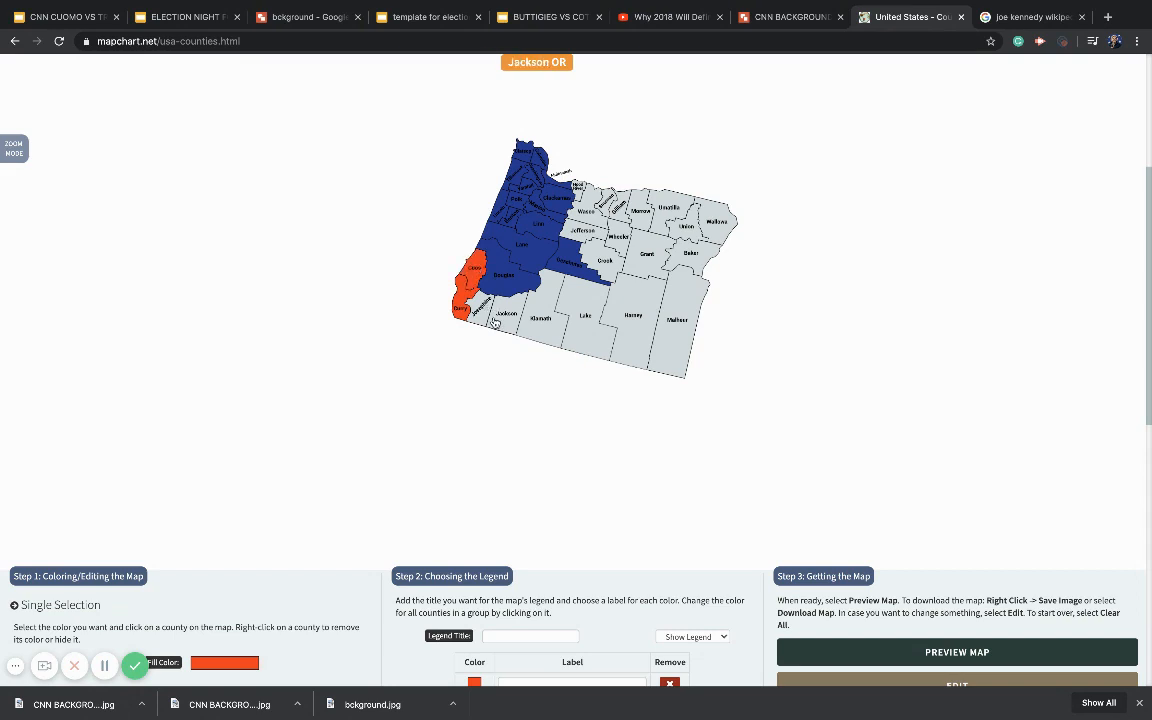
{"action": "left_click", "coordinate": [493, 323]}
{"action": "left_click", "coordinate": [474, 321]}
{"action": "left_click", "coordinate": [535, 318]}
{"action": "left_click", "coordinate": [586, 316]}
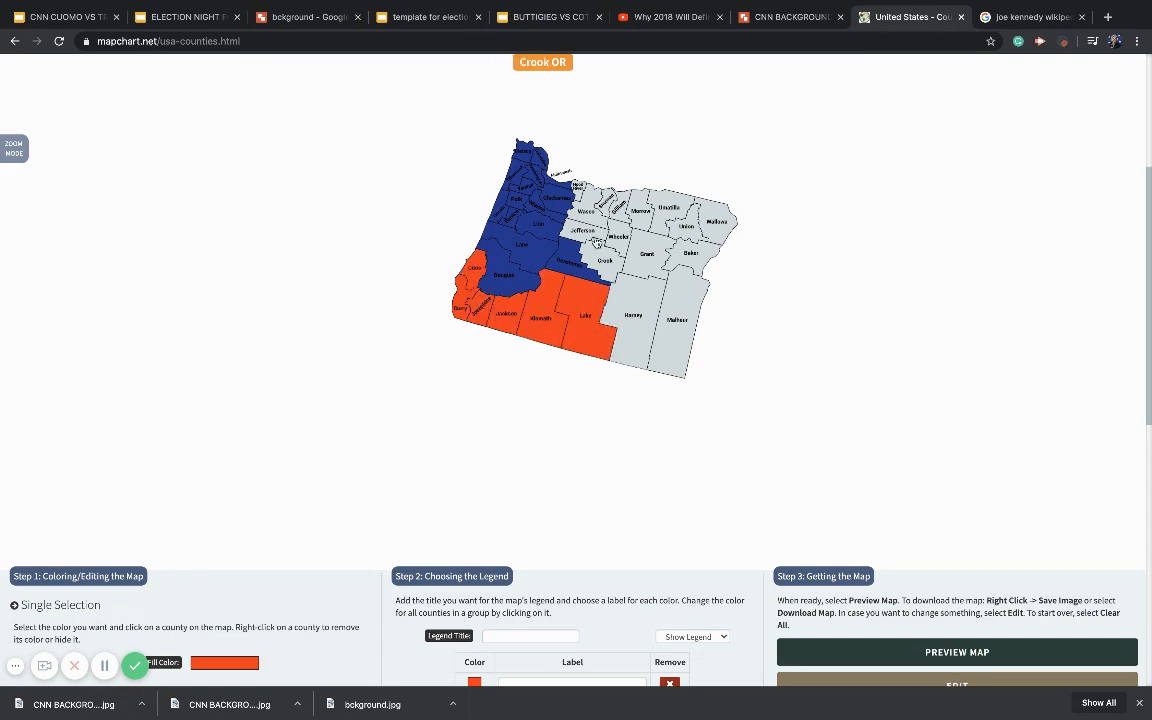
- Color Jefferson, Wasco, Hood River, Sherman, Gilliam and Morrow counties orange-red
{"action": "left_click", "coordinate": [584, 232]}
{"action": "left_click", "coordinate": [590, 213]}
{"action": "left_click", "coordinate": [582, 194]}
{"action": "left_click", "coordinate": [612, 199]}
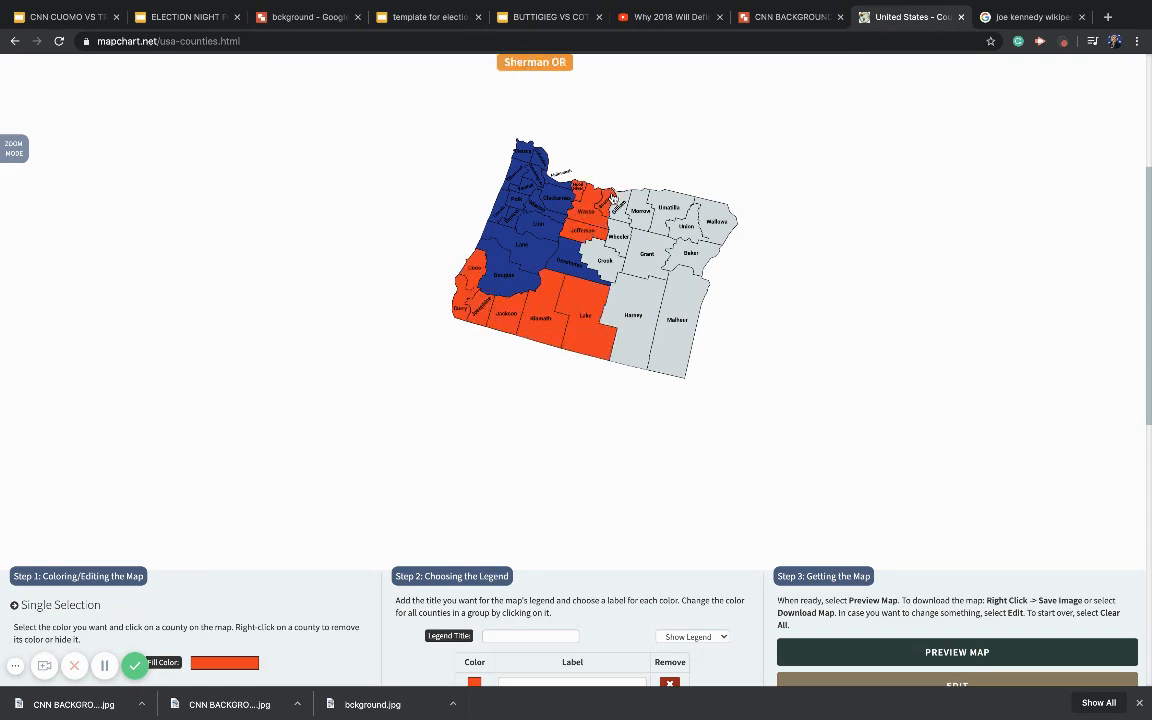
{"action": "left_click", "coordinate": [622, 206]}
{"action": "left_click", "coordinate": [645, 212]}
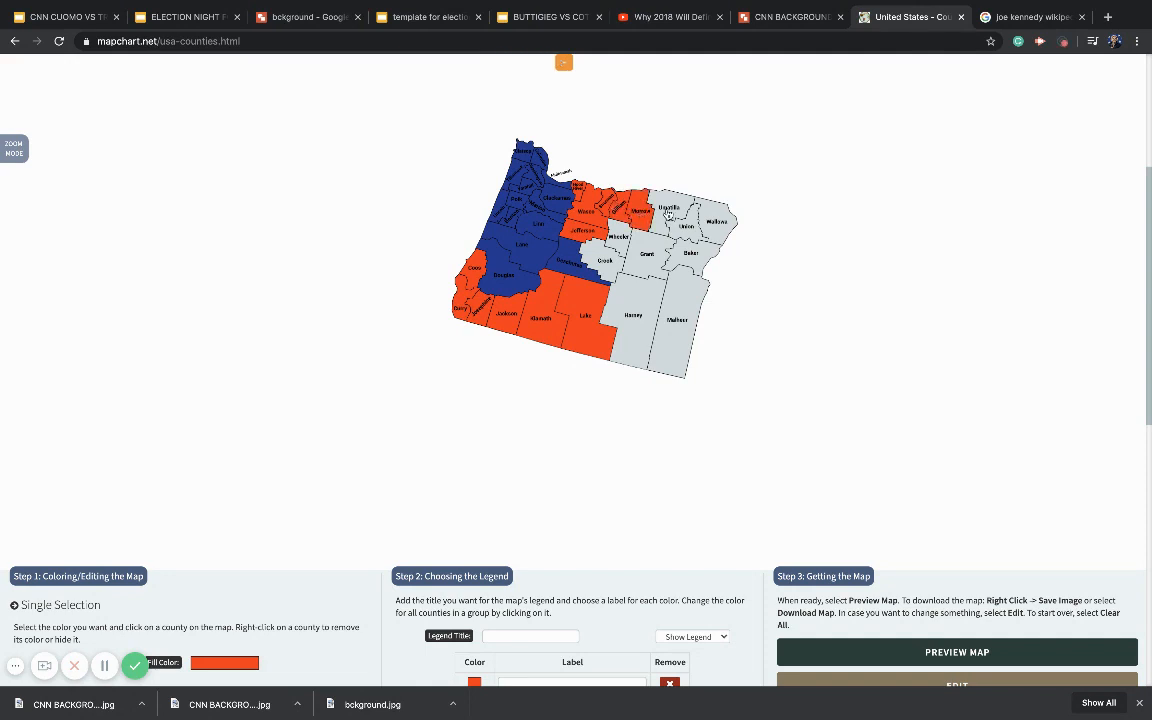
- Color the remaining eastern counties orange-red: Umatilla, Union, Wallowa, Malheur, Harney, Grant, Crook, Wheeler and Baker
{"action": "left_click", "coordinate": [680, 220]}
{"action": "left_click", "coordinate": [690, 230]}
{"action": "left_click", "coordinate": [716, 220]}
{"action": "left_click", "coordinate": [678, 318]}
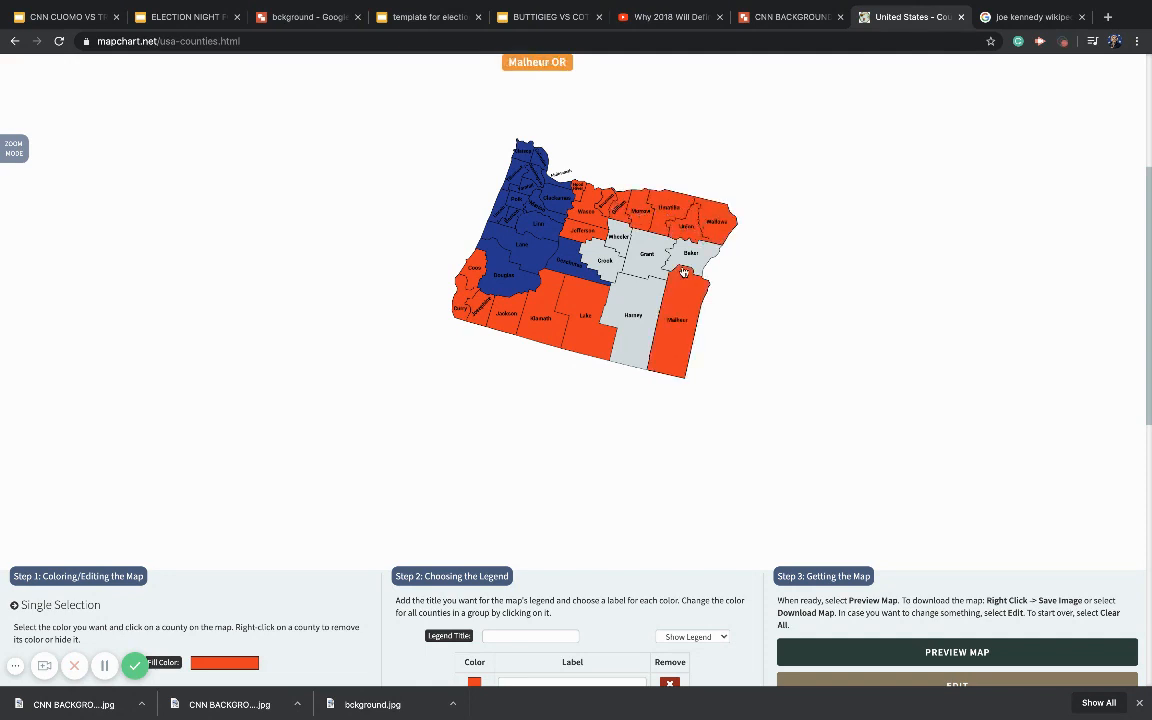
{"action": "left_click", "coordinate": [639, 305]}
{"action": "left_click", "coordinate": [647, 255]}
{"action": "left_click", "coordinate": [604, 262]}
{"action": "left_click", "coordinate": [618, 238]}
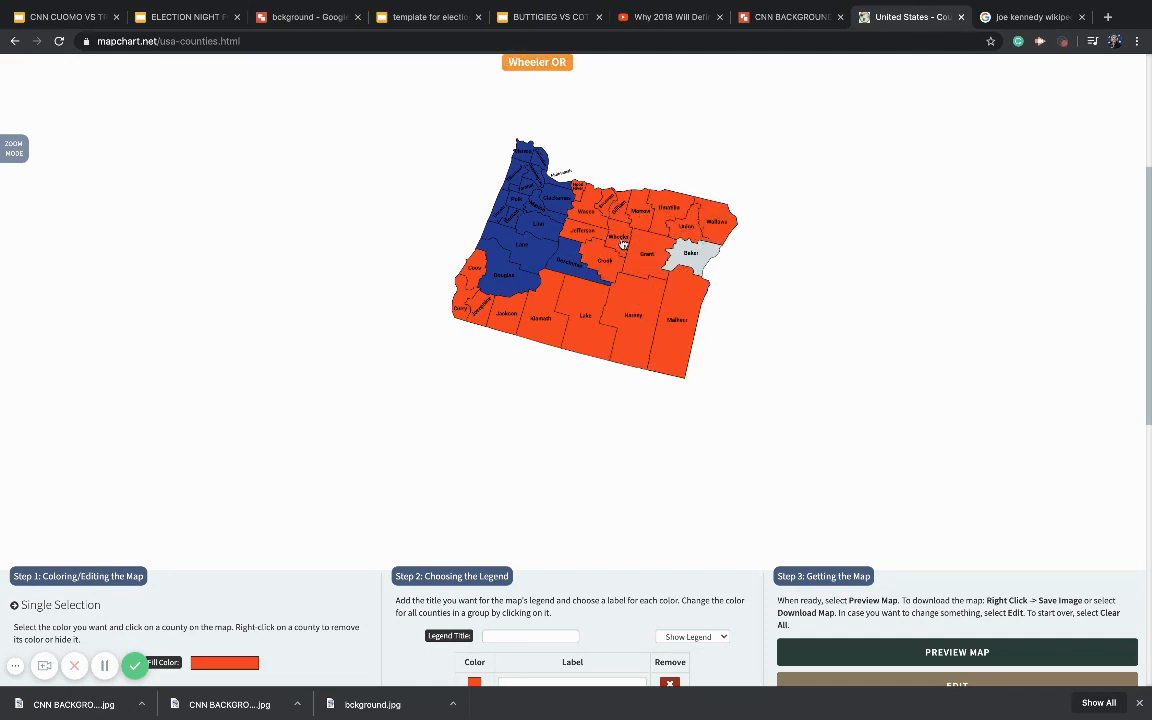
- Turn off the county names on the Oregon map and bring the finished map into view
{"action": "scroll", "coordinate": [691, 247], "scroll_direction": "down", "scroll_amount": 10}
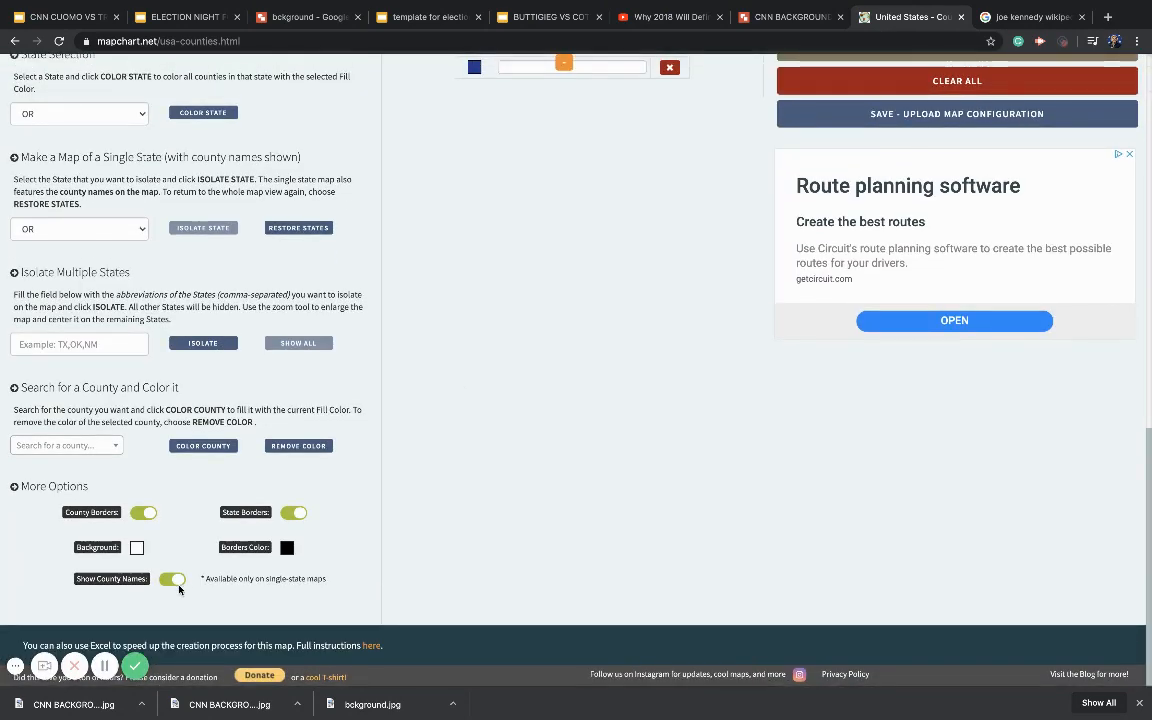
{"action": "left_click", "coordinate": [176, 584]}
{"action": "scroll", "coordinate": [177, 586], "scroll_direction": "up", "scroll_amount": 6}
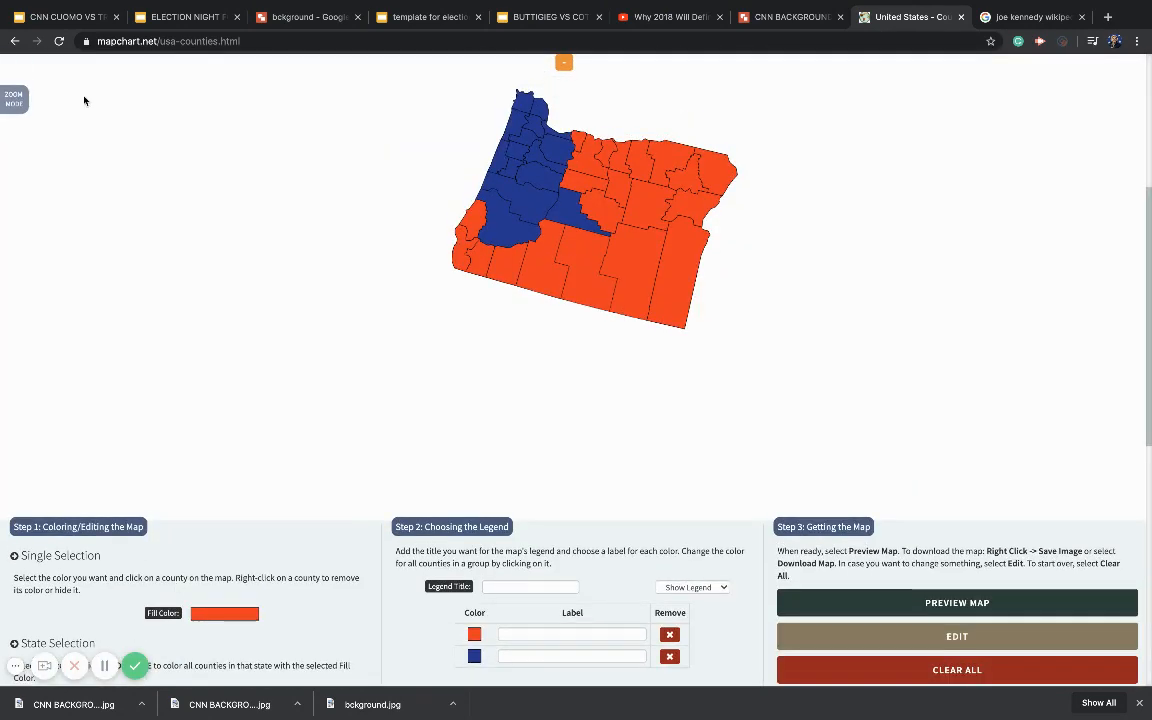
{"action": "scroll", "coordinate": [460, 327], "scroll_direction": "up", "scroll_amount": 1}
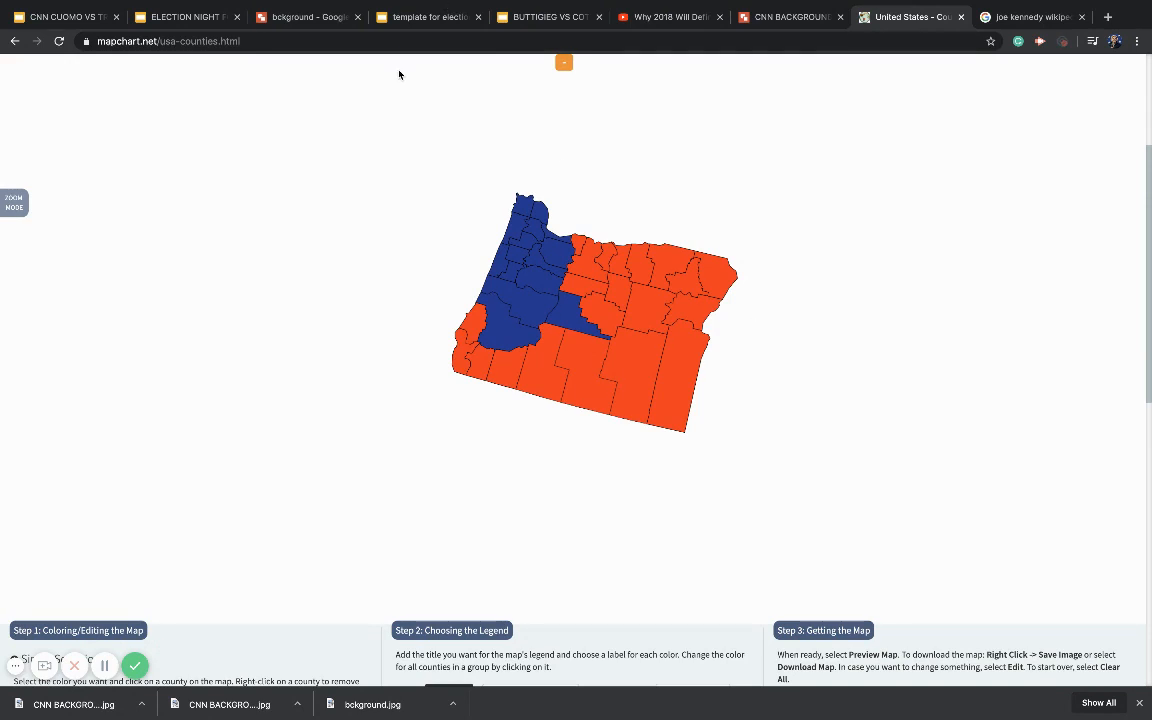
{"action": "left_click", "coordinate": [376, 22]}
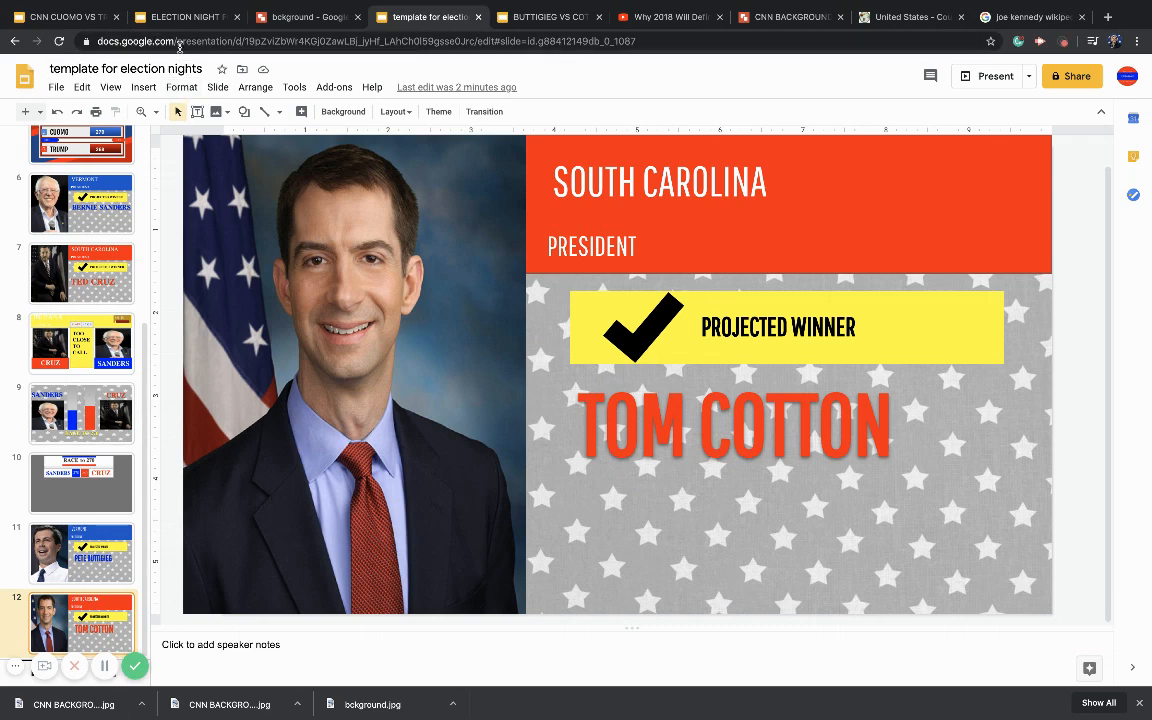
{"action": "left_click", "coordinate": [496, 22]}
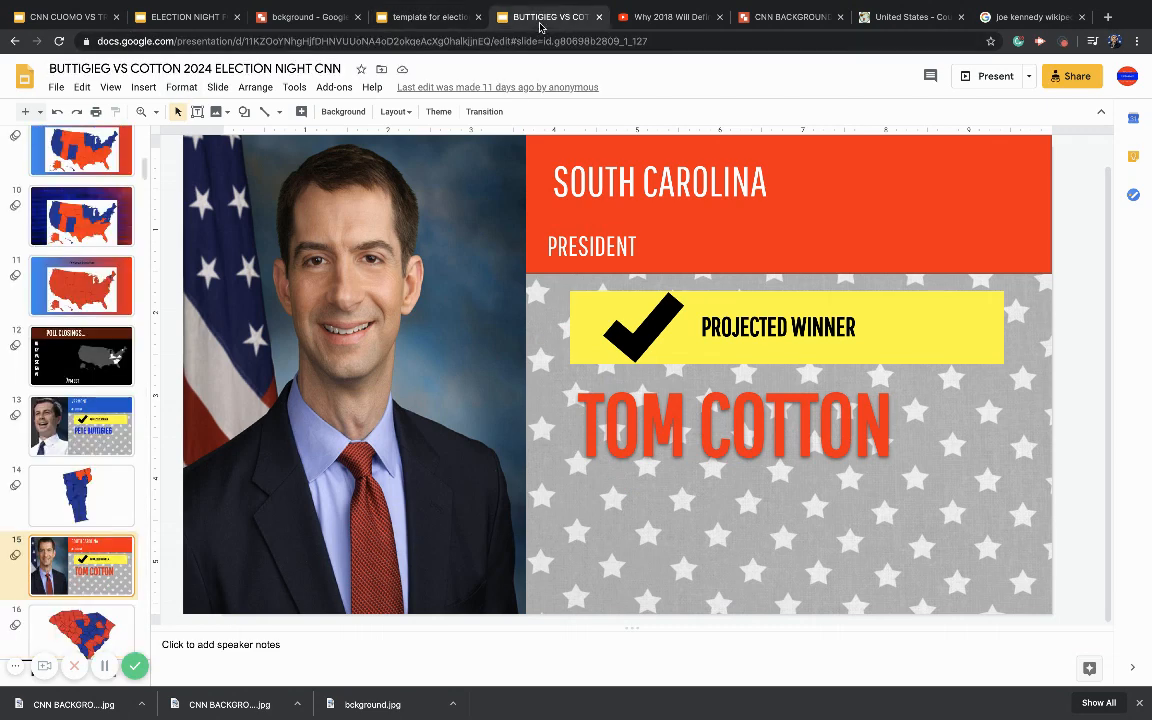
{"action": "left_click", "coordinate": [940, 20]}
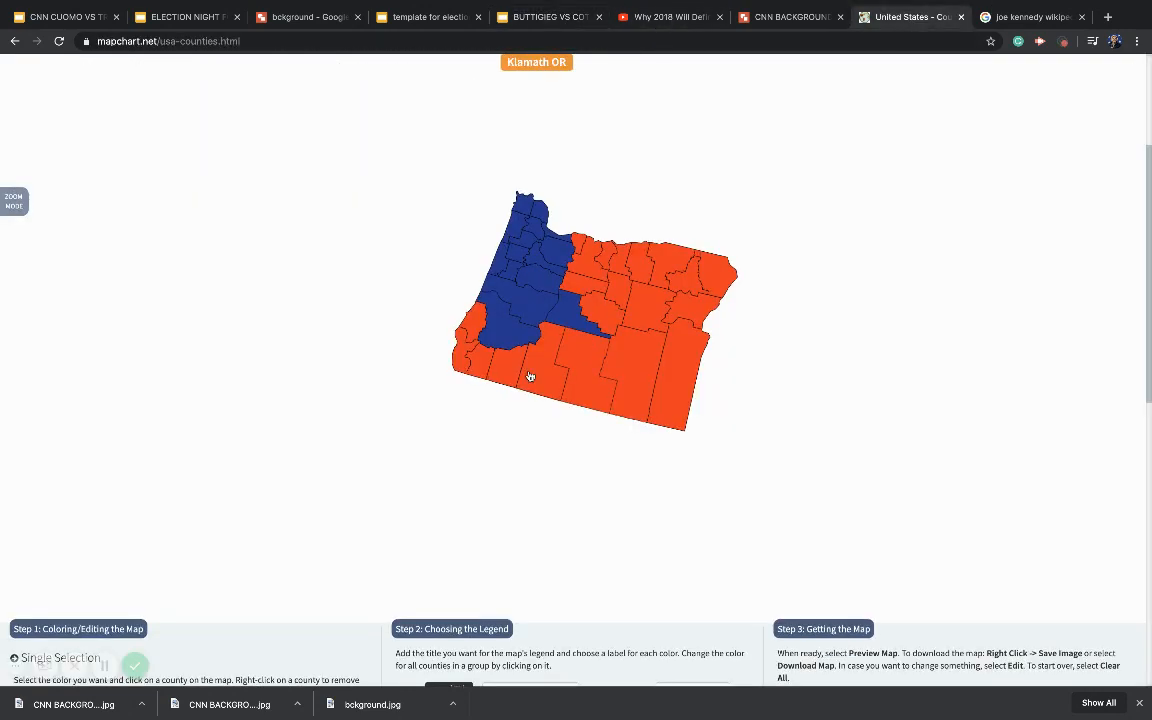
- Recolor Clackamas, Linn, Douglas, Tillamook, Yamhill, Marion and Polk counties orange-red on the Oregon map
{"action": "scroll", "coordinate": [599, 263], "scroll_direction": "down", "scroll_amount": 3}
{"action": "scroll", "coordinate": [599, 263], "scroll_direction": "up", "scroll_amount": 1}
{"action": "scroll", "coordinate": [599, 263], "scroll_direction": "up", "scroll_amount": 3}
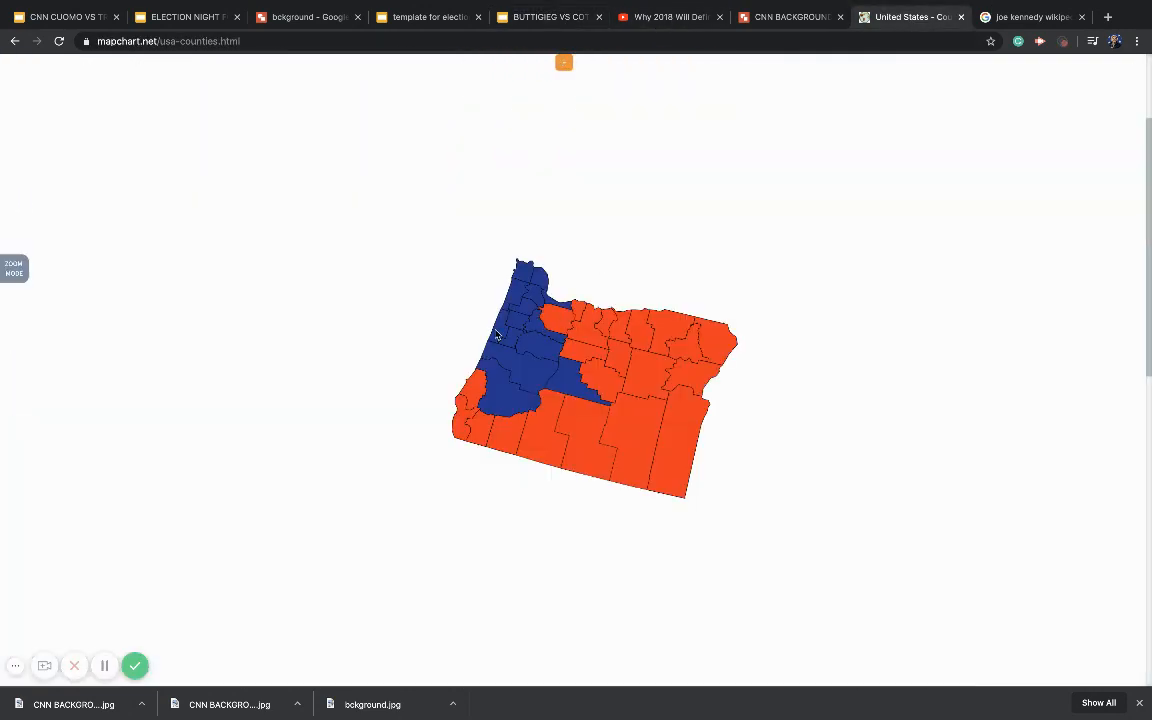
{"action": "left_click", "coordinate": [518, 289]}
{"action": "left_click", "coordinate": [524, 310]}
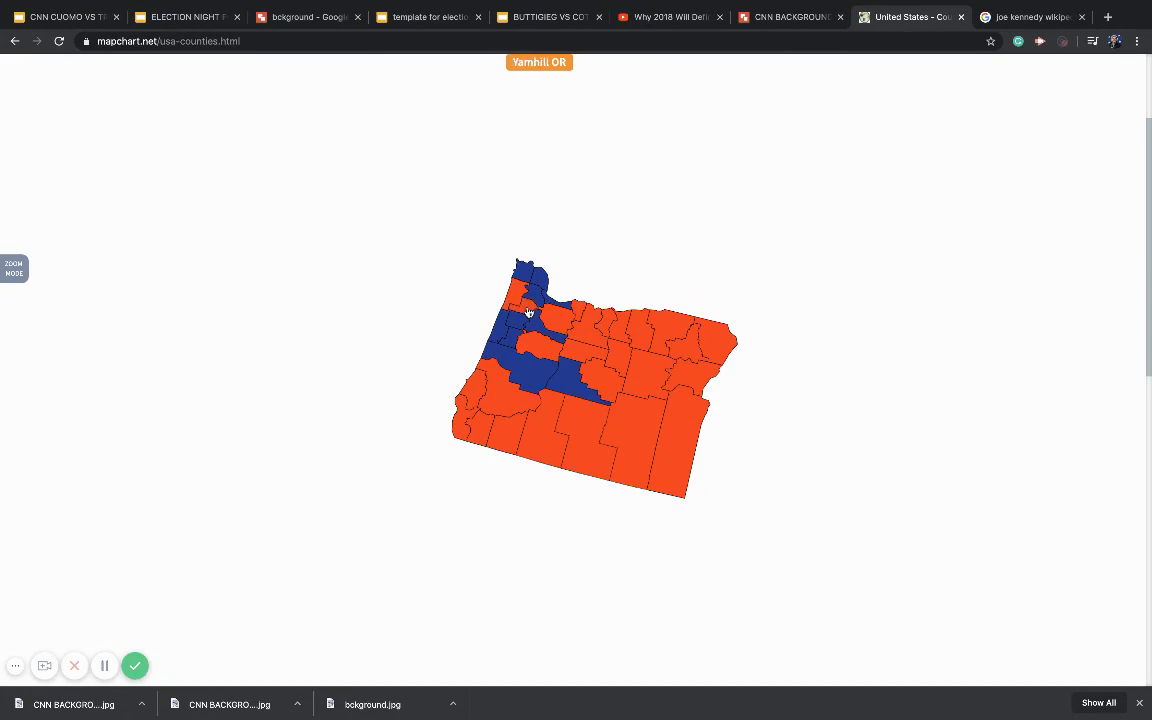
{"action": "left_click", "coordinate": [519, 326]}
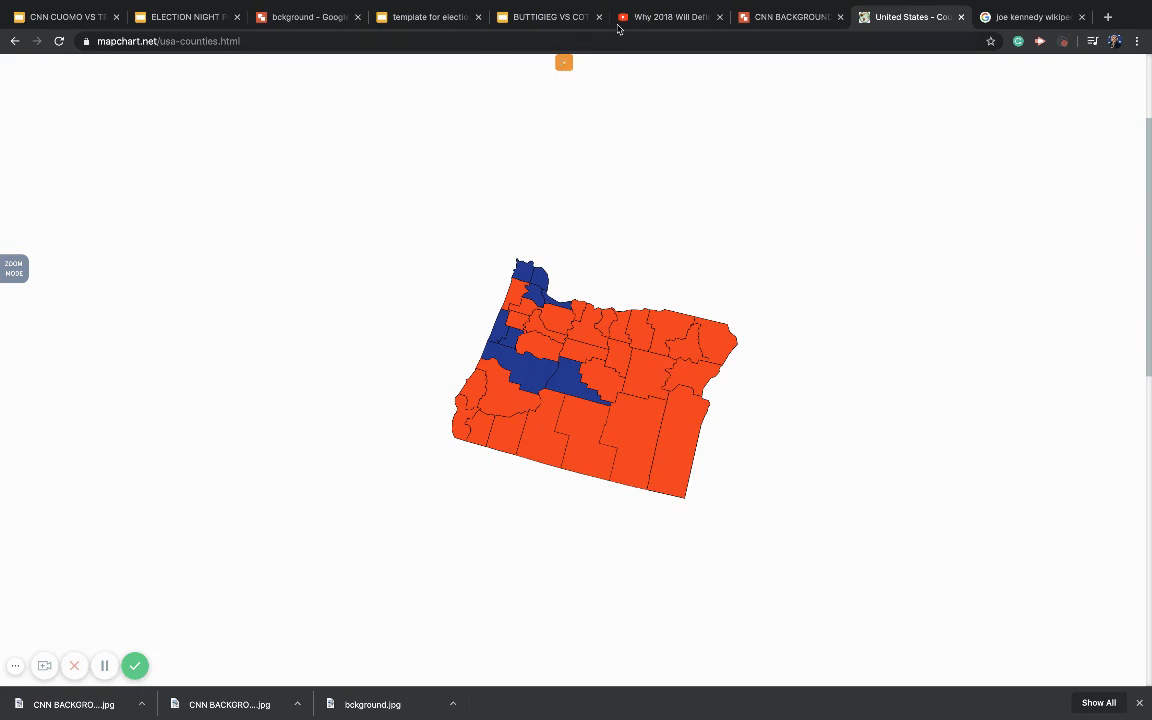
- In Google Slides, copy the Indiana "Too close to call" slide from the Buttigieg vs Cotton presentation to the end of the template, matching its styles
{"action": "left_click", "coordinate": [523, 20]}
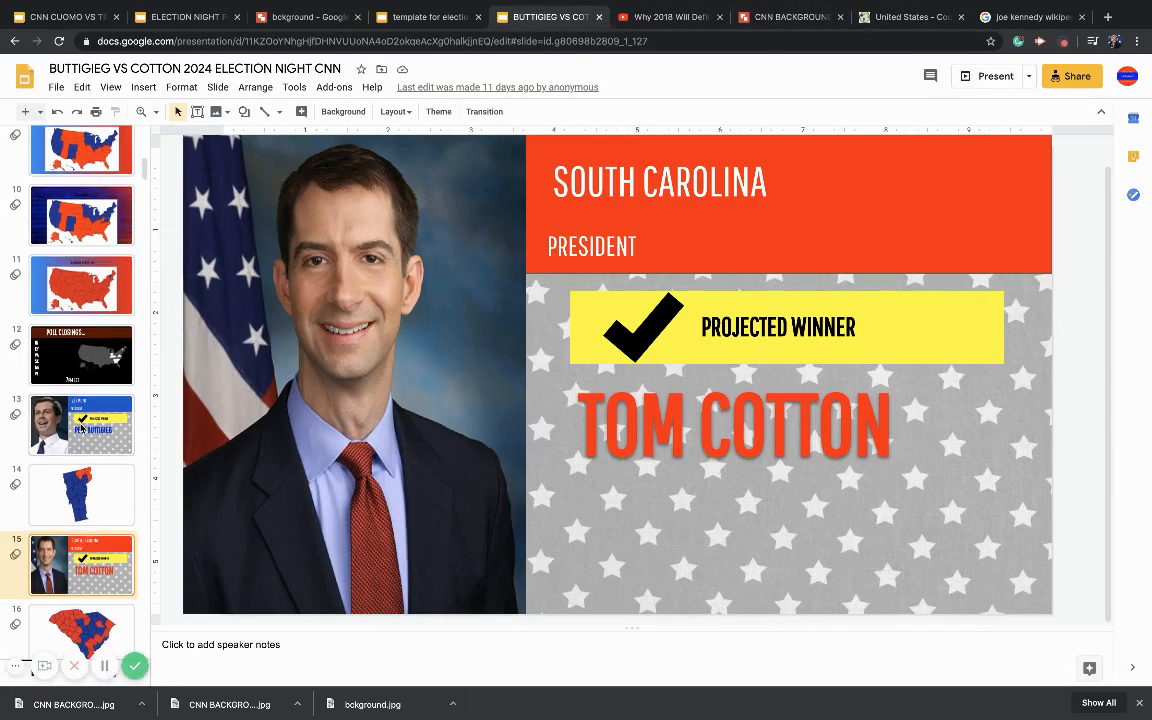
{"action": "scroll", "coordinate": [81, 428], "scroll_direction": "down", "scroll_amount": 3}
{"action": "right_click", "coordinate": [69, 548]}
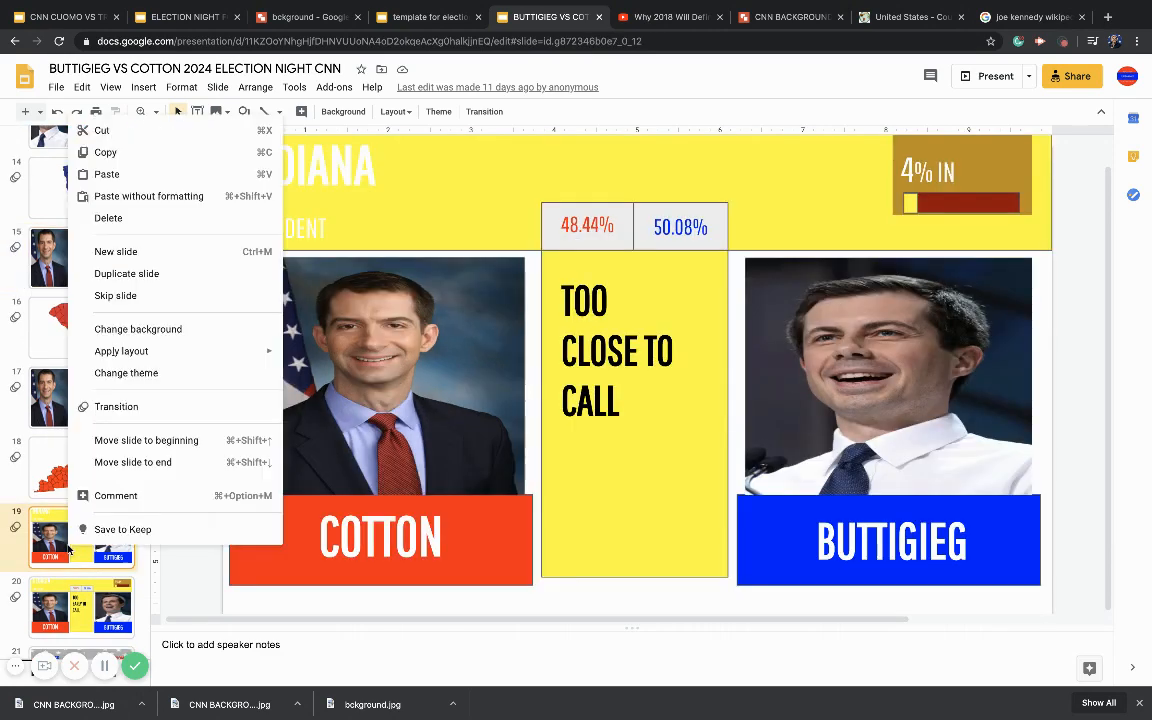
{"action": "left_click", "coordinate": [104, 152]}
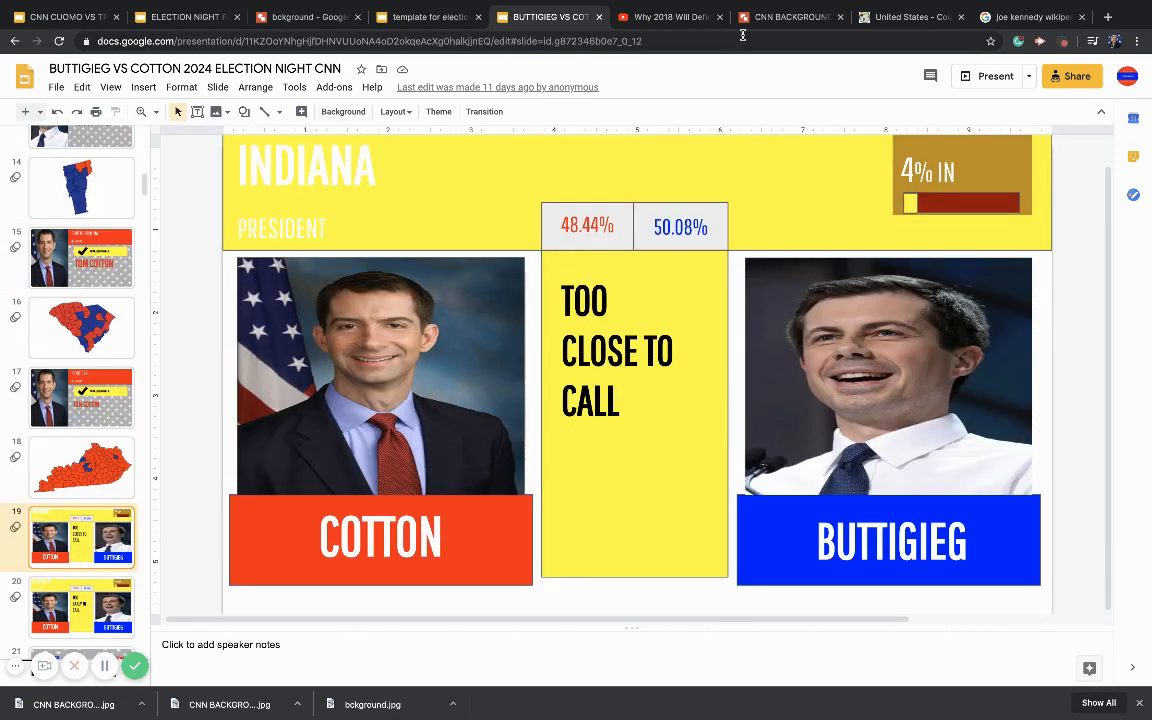
{"action": "left_click", "coordinate": [425, 17]}
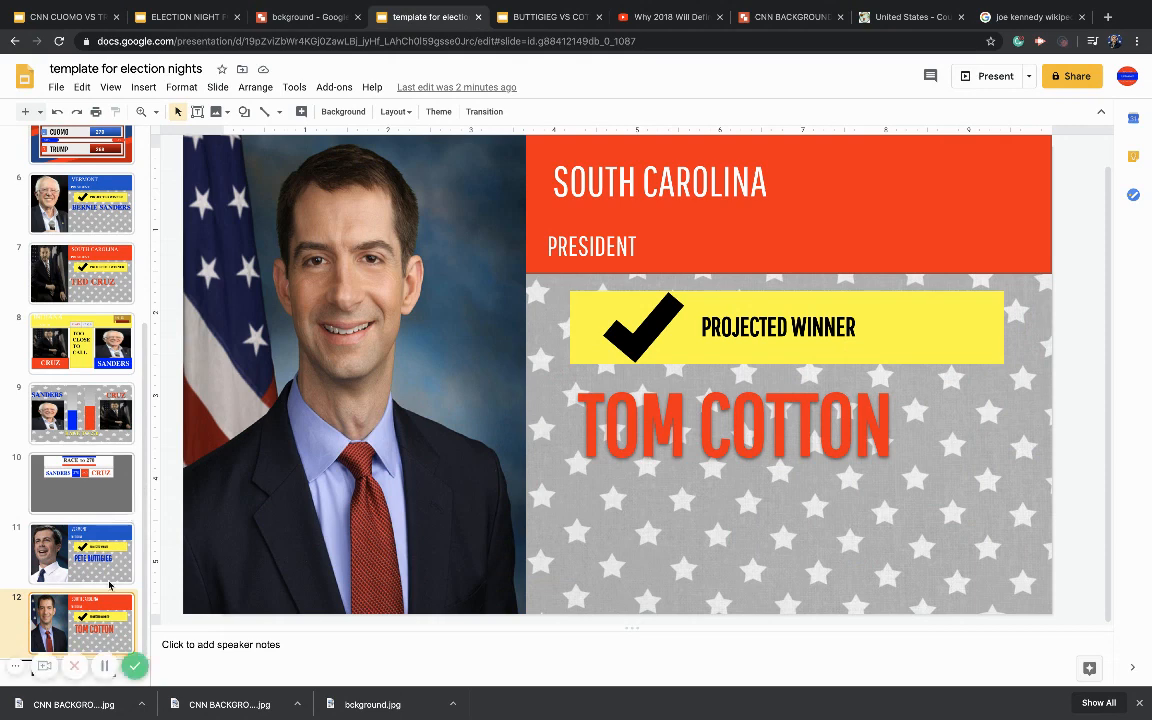
{"action": "right_click", "coordinate": [82, 607]}
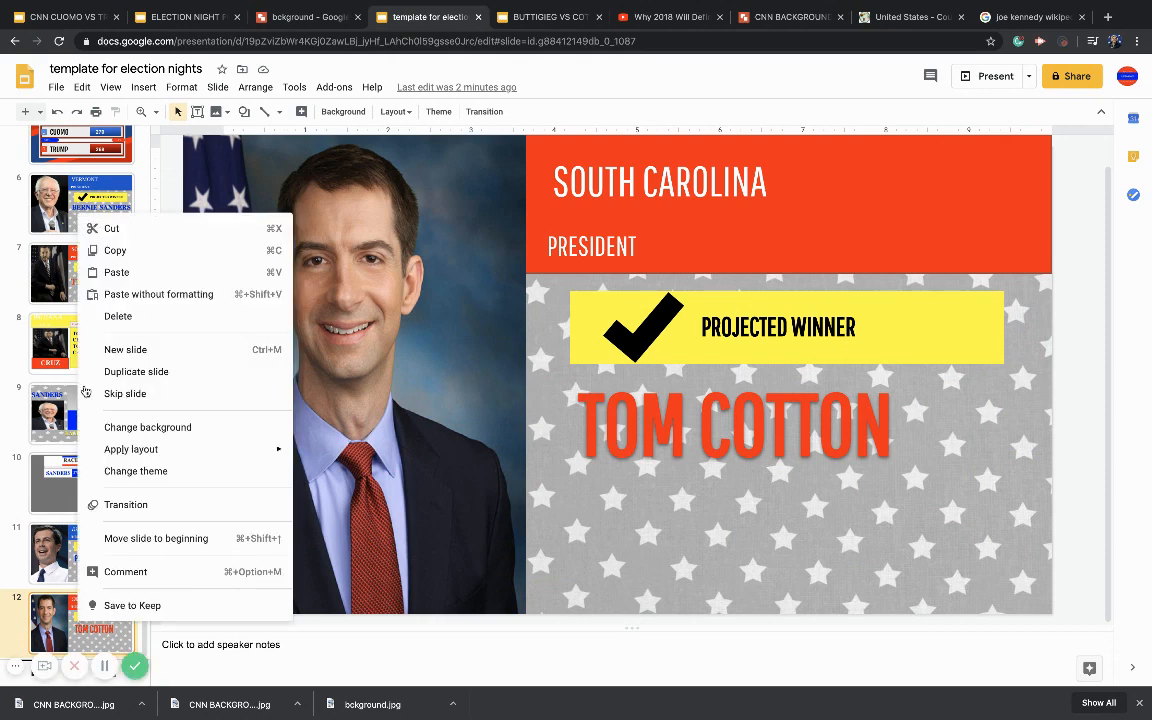
{"action": "left_click", "coordinate": [107, 268]}
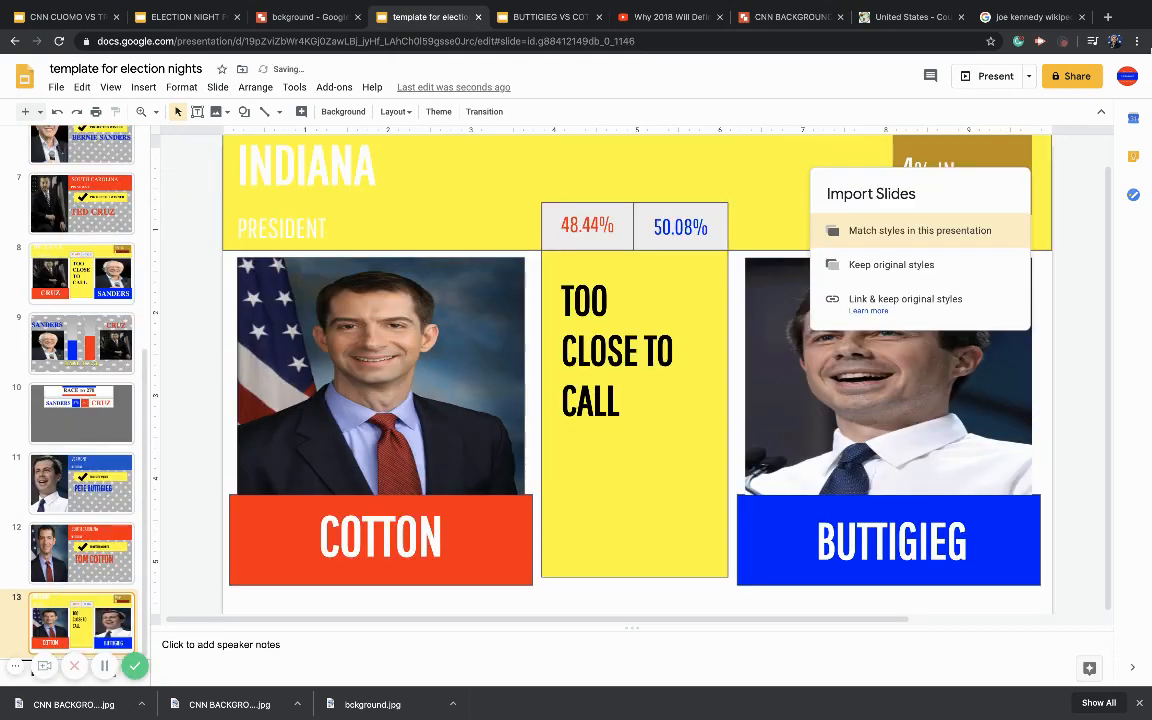
{"action": "left_click", "coordinate": [903, 232]}
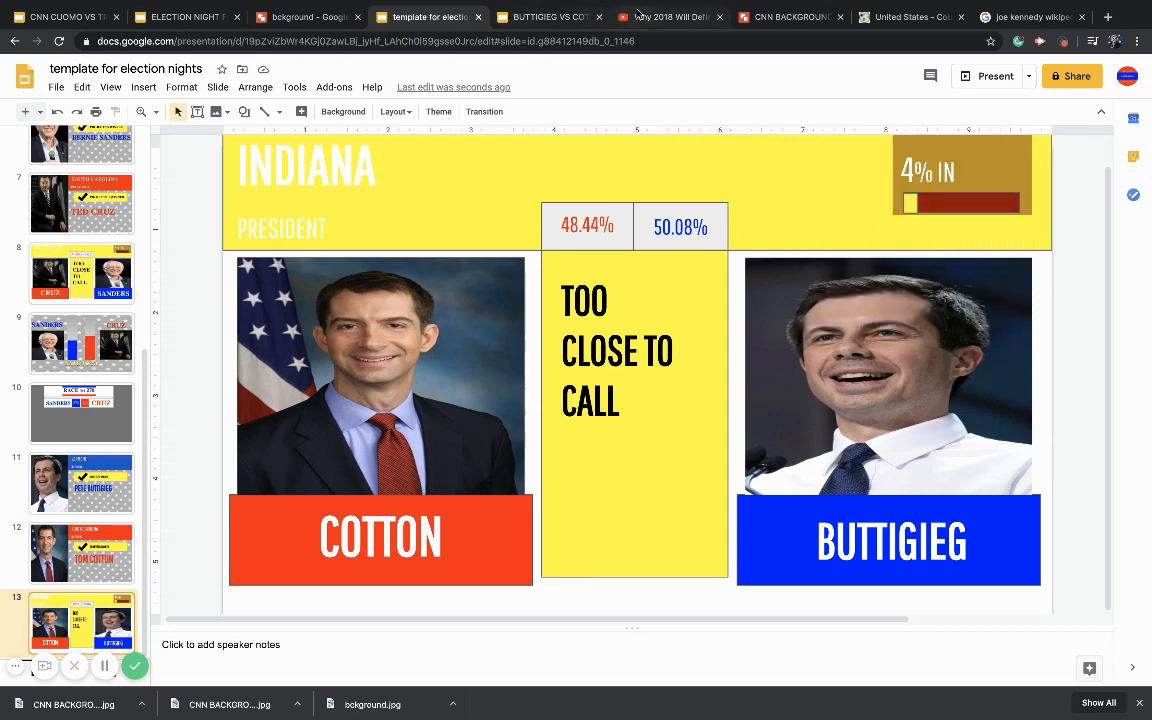
- Copy the "Race to 270" bar slide with both candidate photos from the Buttigieg vs Cotton presentation to the template's end, matching its styles
{"action": "left_click", "coordinate": [537, 19]}
{"action": "scroll", "coordinate": [100, 545], "scroll_direction": "down", "scroll_amount": 4}
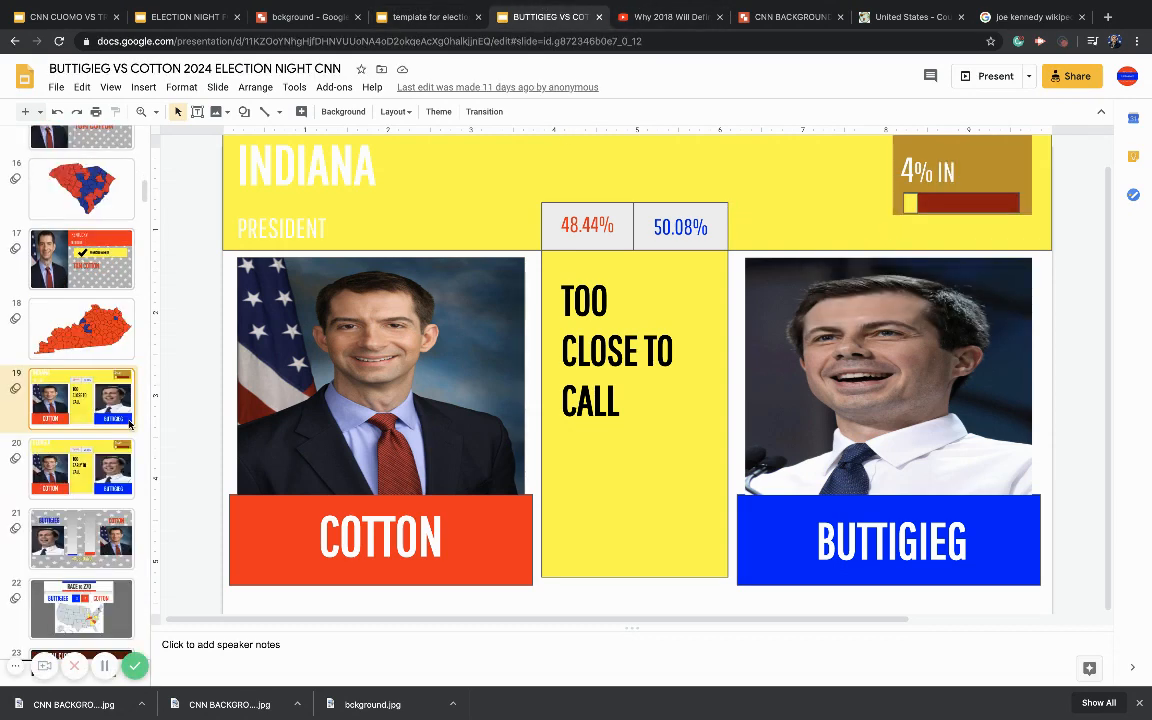
{"action": "right_click", "coordinate": [86, 480]}
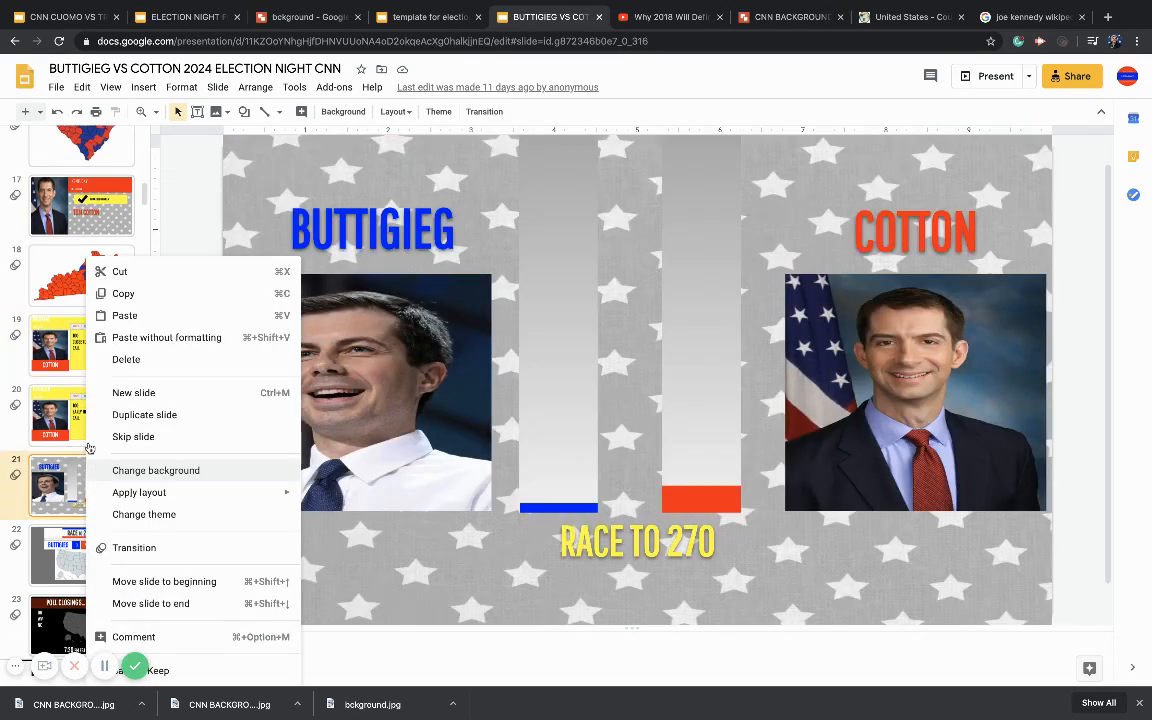
{"action": "left_click", "coordinate": [132, 295]}
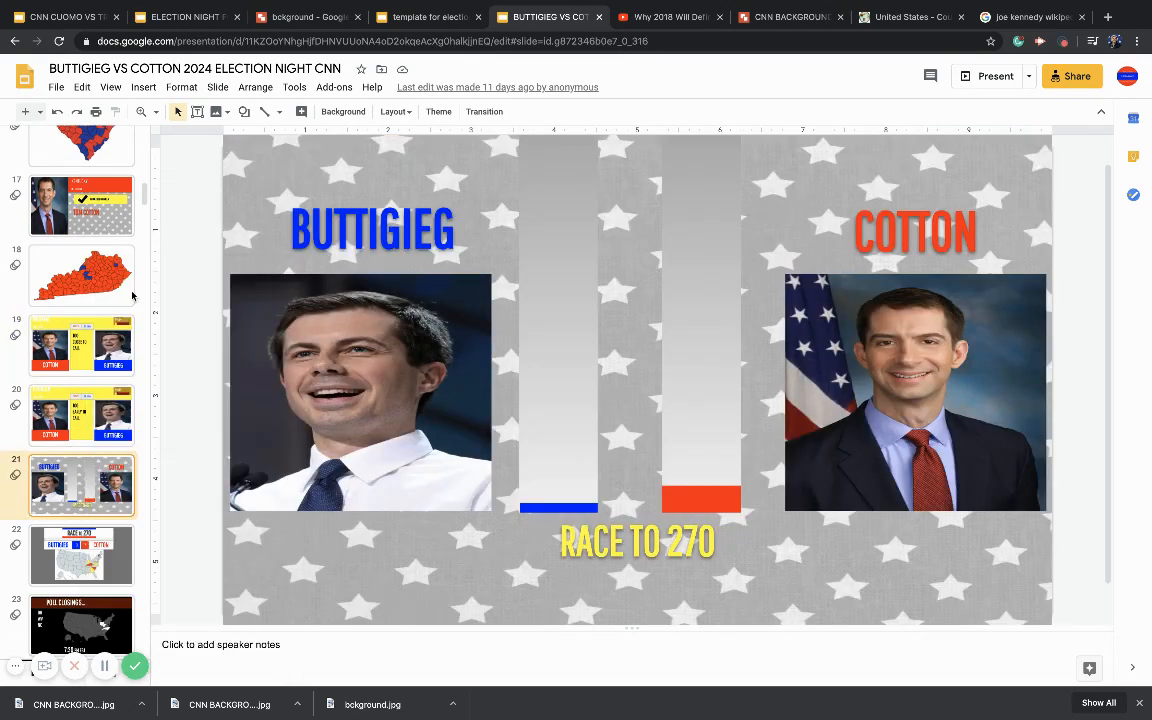
{"action": "left_click", "coordinate": [402, 19]}
{"action": "right_click", "coordinate": [73, 627]}
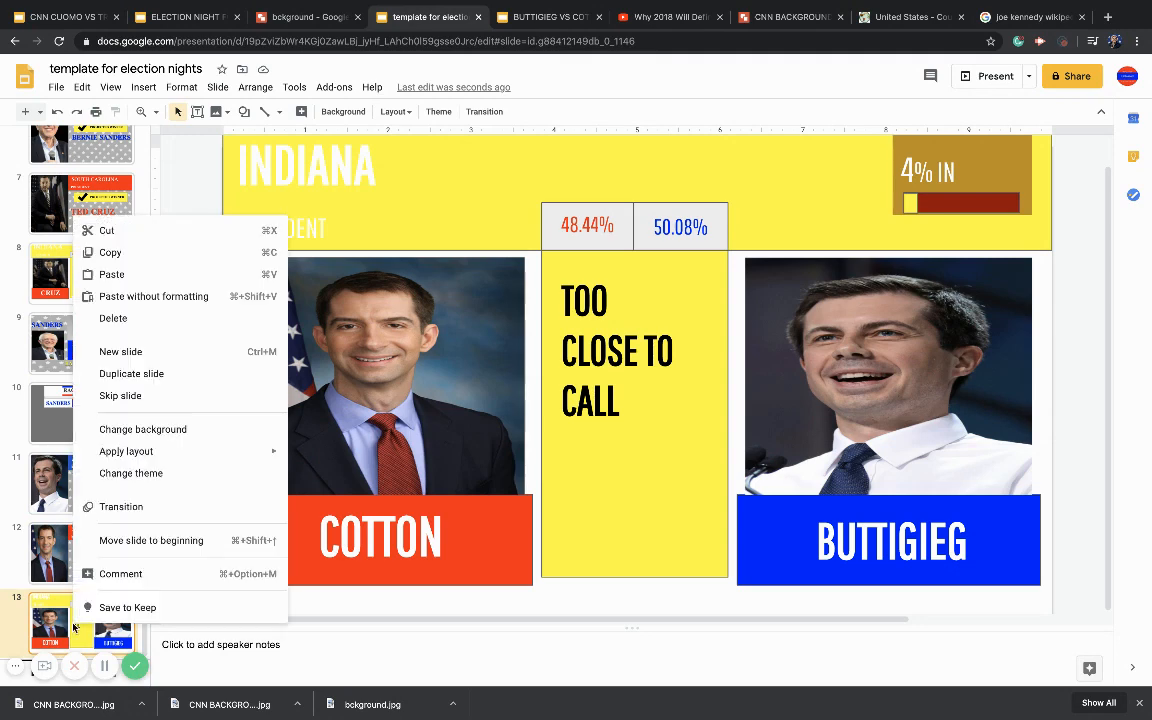
{"action": "left_click", "coordinate": [111, 274]}
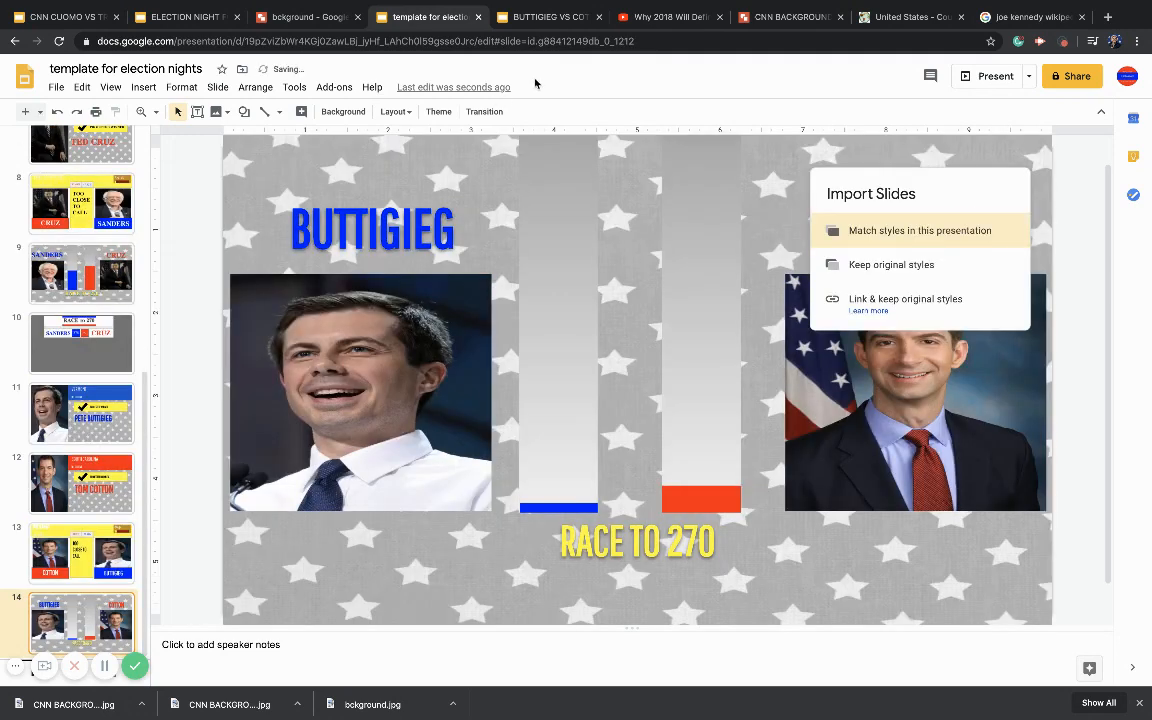
{"action": "left_click", "coordinate": [917, 225]}
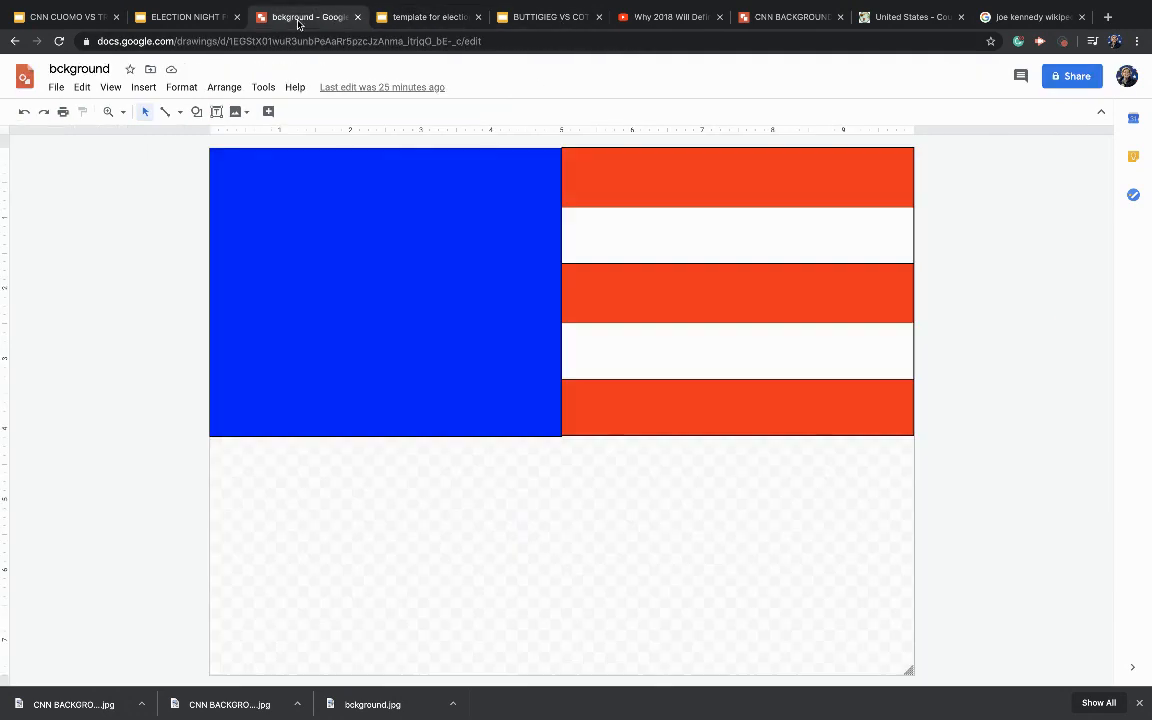
- Copy the "Race to 270" slide with the US map from the Buttigieg vs Cotton presentation to the end of the election nights template
{"action": "left_click", "coordinate": [295, 18]}
{"action": "left_click", "coordinate": [545, 18]}
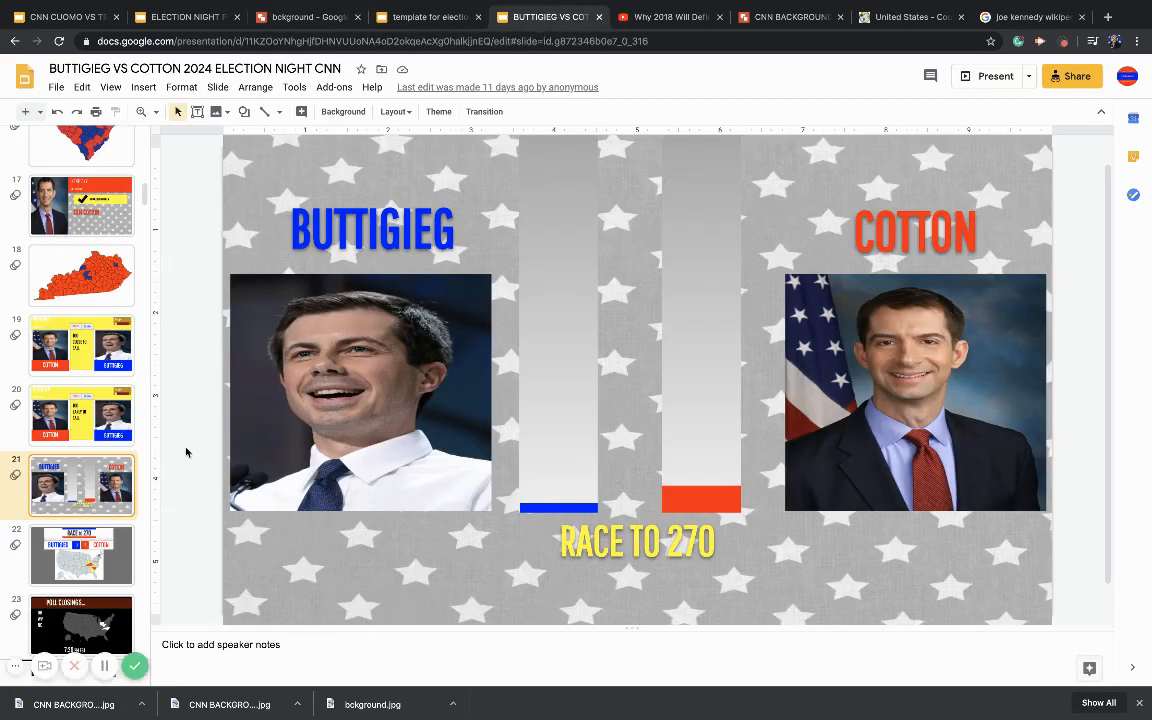
{"action": "right_click", "coordinate": [70, 566]}
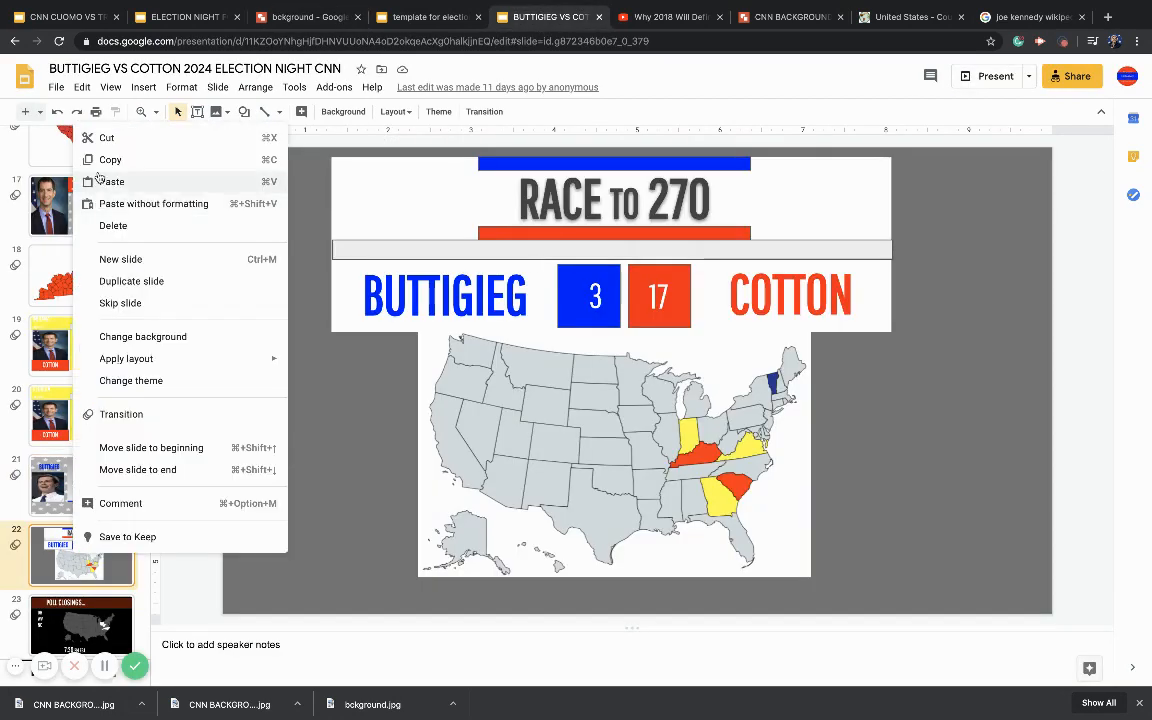
{"action": "left_click", "coordinate": [115, 159]}
{"action": "left_click", "coordinate": [447, 5]}
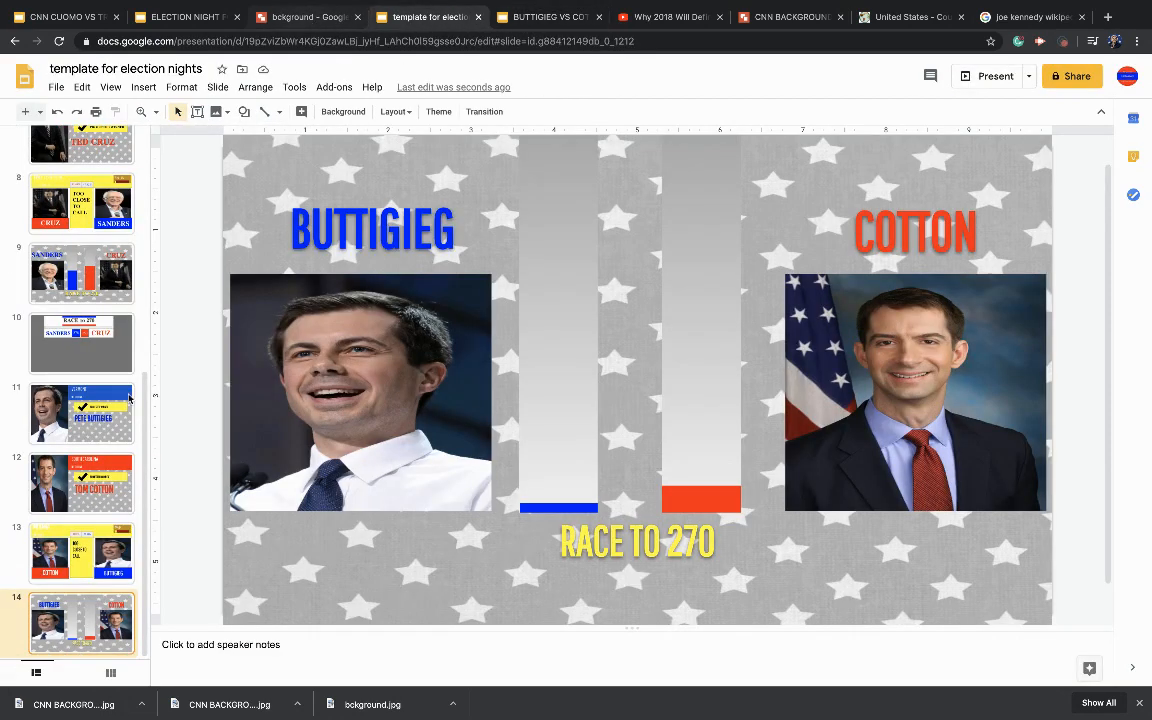
{"action": "right_click", "coordinate": [68, 622]}
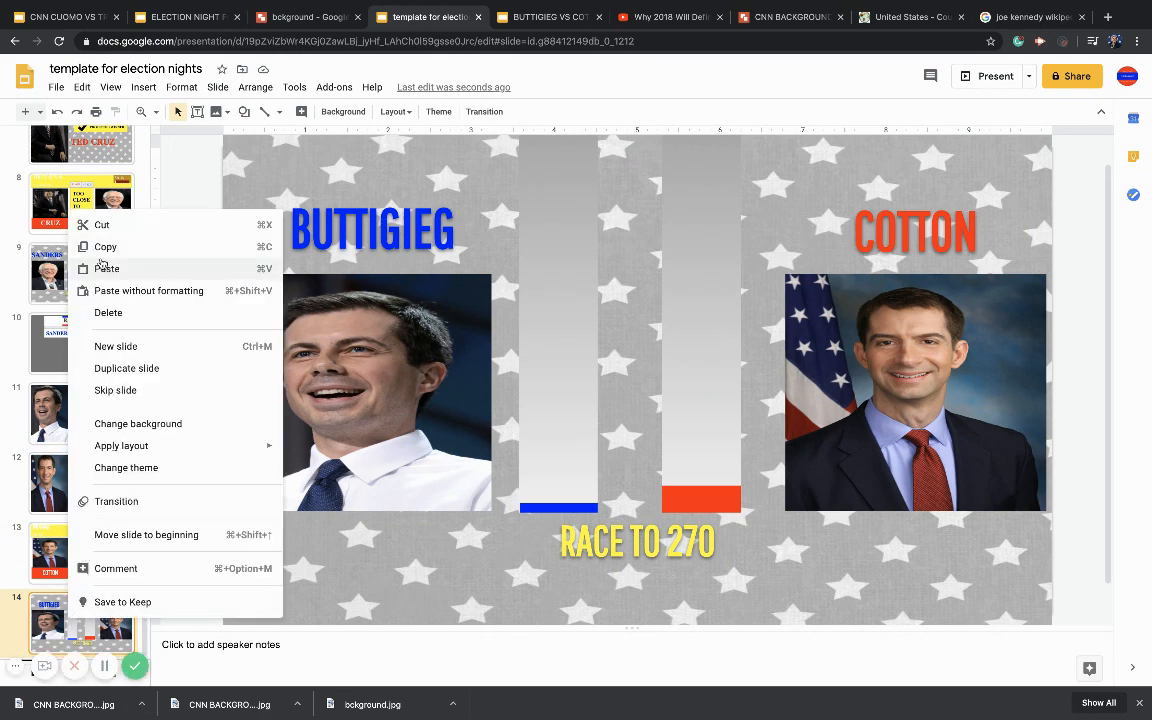
{"action": "left_click", "coordinate": [95, 267]}
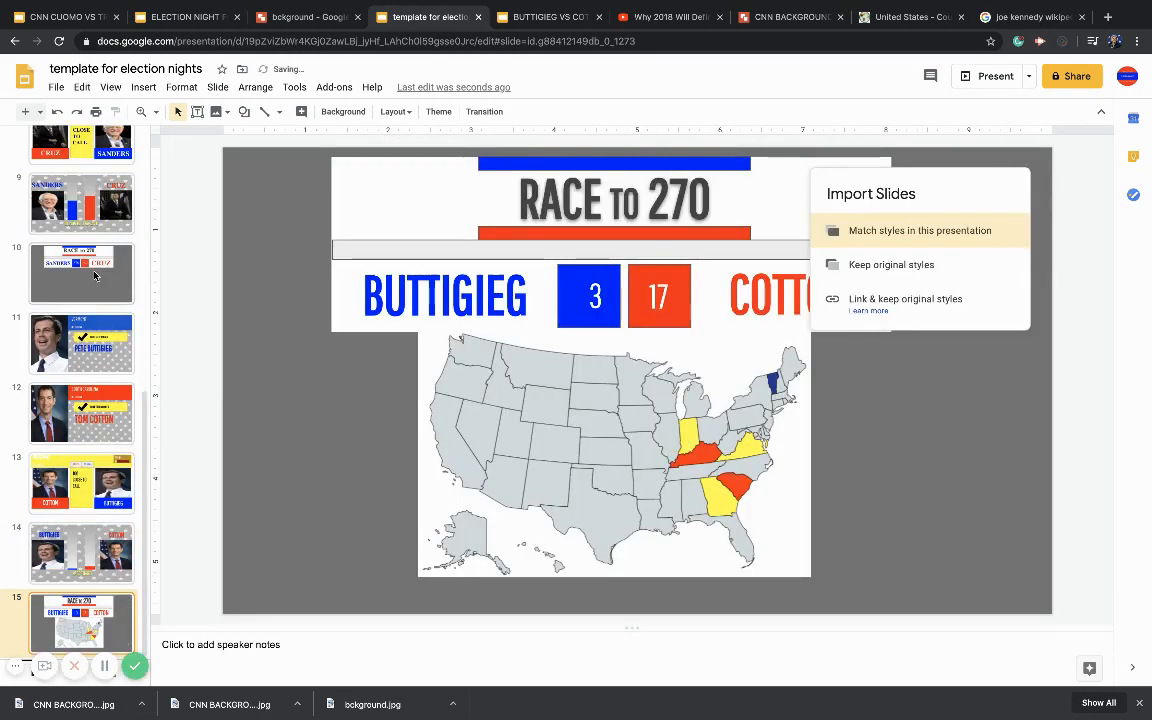
{"action": "left_click", "coordinate": [77, 580]}
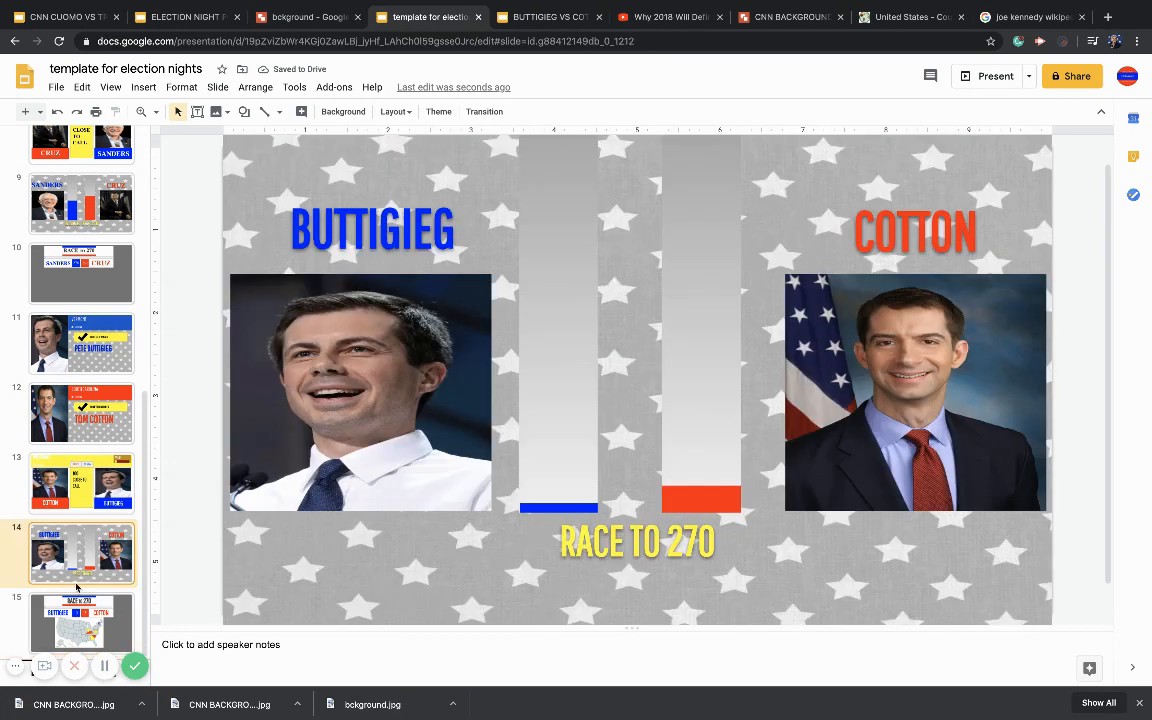
{"action": "left_click", "coordinate": [77, 602]}
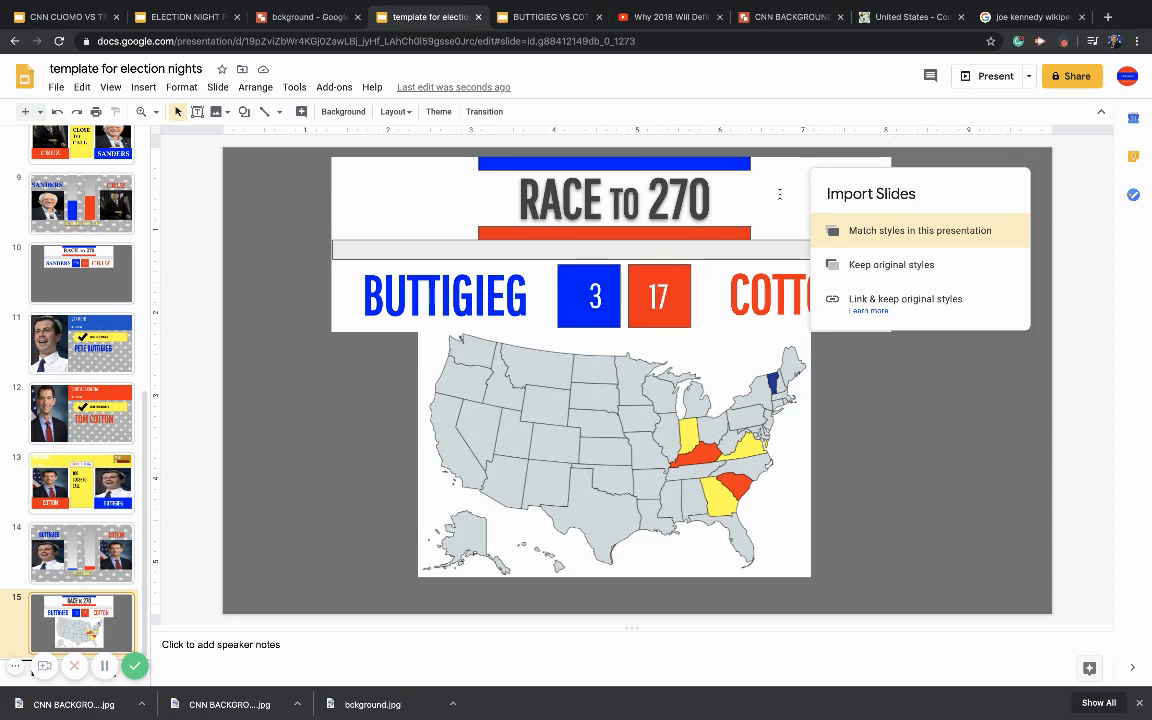
- Switch to MapChart, open the United States map of states and turn off the state names
{"action": "left_click", "coordinate": [887, 24]}
{"action": "scroll", "coordinate": [305, 342], "scroll_direction": "down", "scroll_amount": 7}
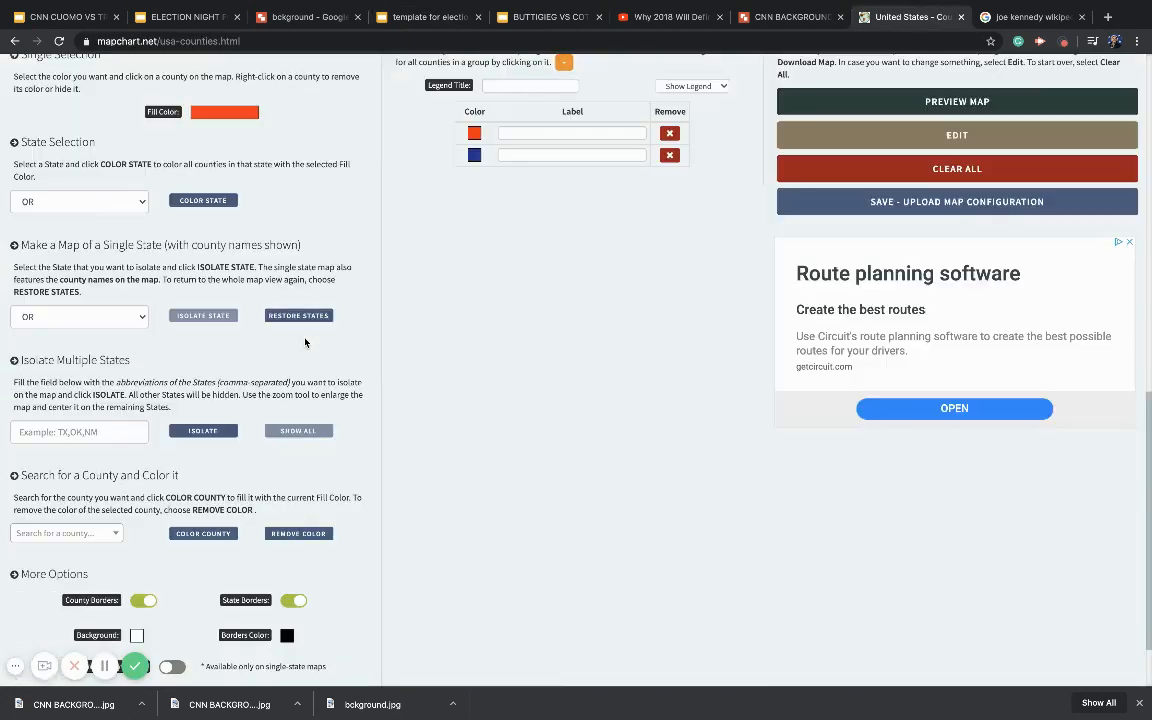
{"action": "scroll", "coordinate": [250, 300], "scroll_direction": "up", "scroll_amount": 8}
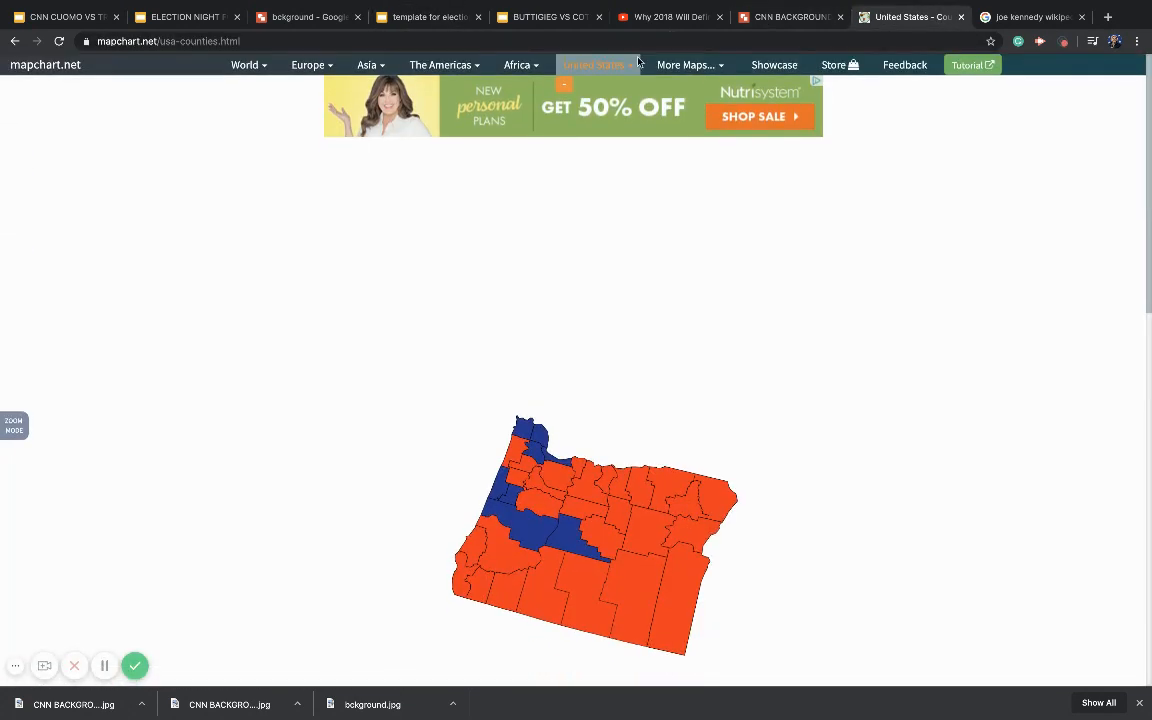
{"action": "mouse_move", "coordinate": [620, 64]}
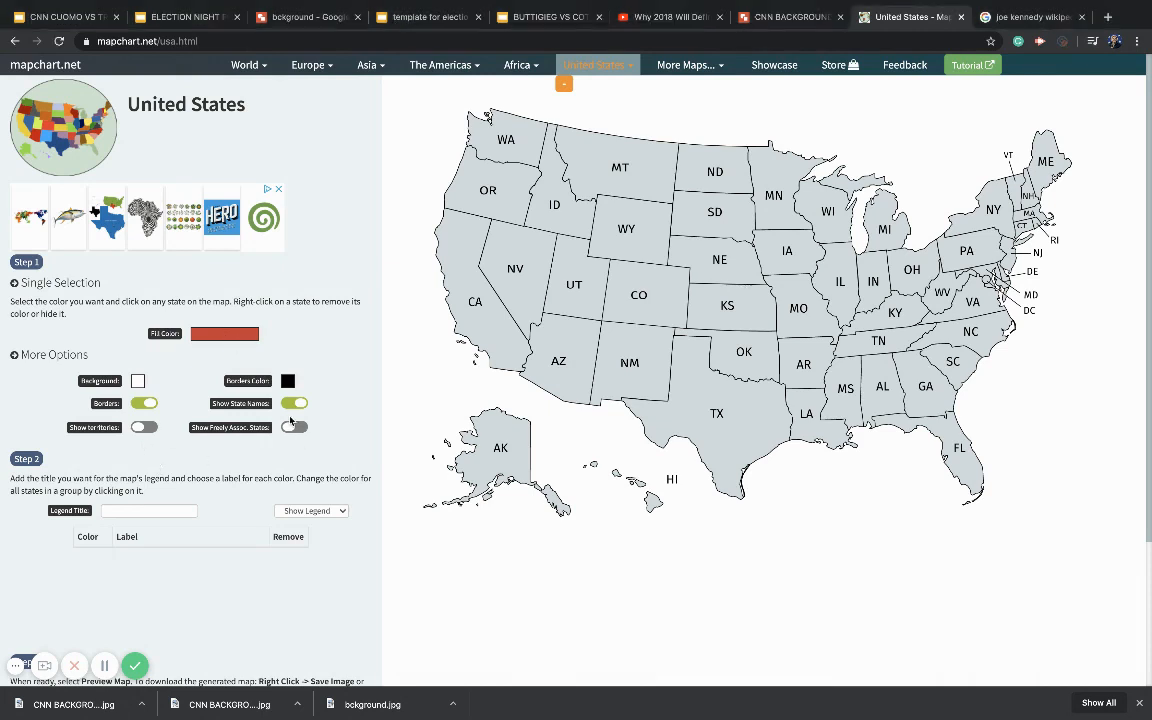
{"action": "left_click", "coordinate": [293, 405]}
- Set the fill color to yellow and color Vermont, Virginia, South Carolina, Georgia, Indiana and Kentucky
{"action": "left_click", "coordinate": [229, 334]}
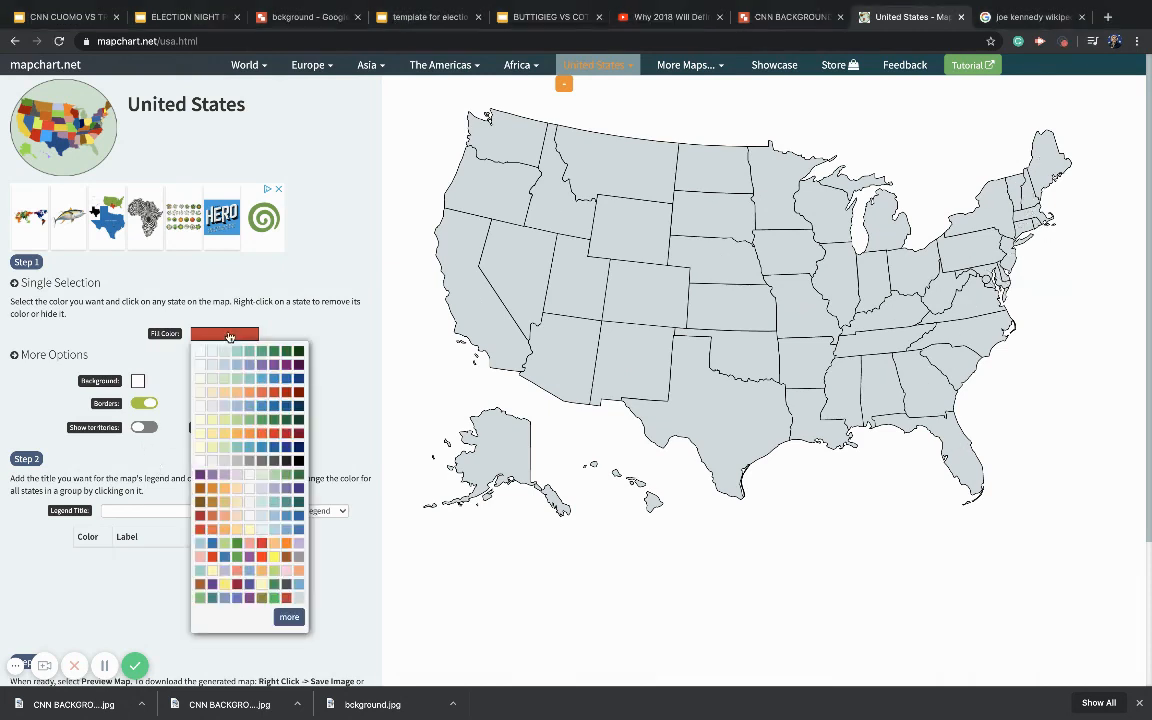
{"action": "left_click", "coordinate": [249, 513]}
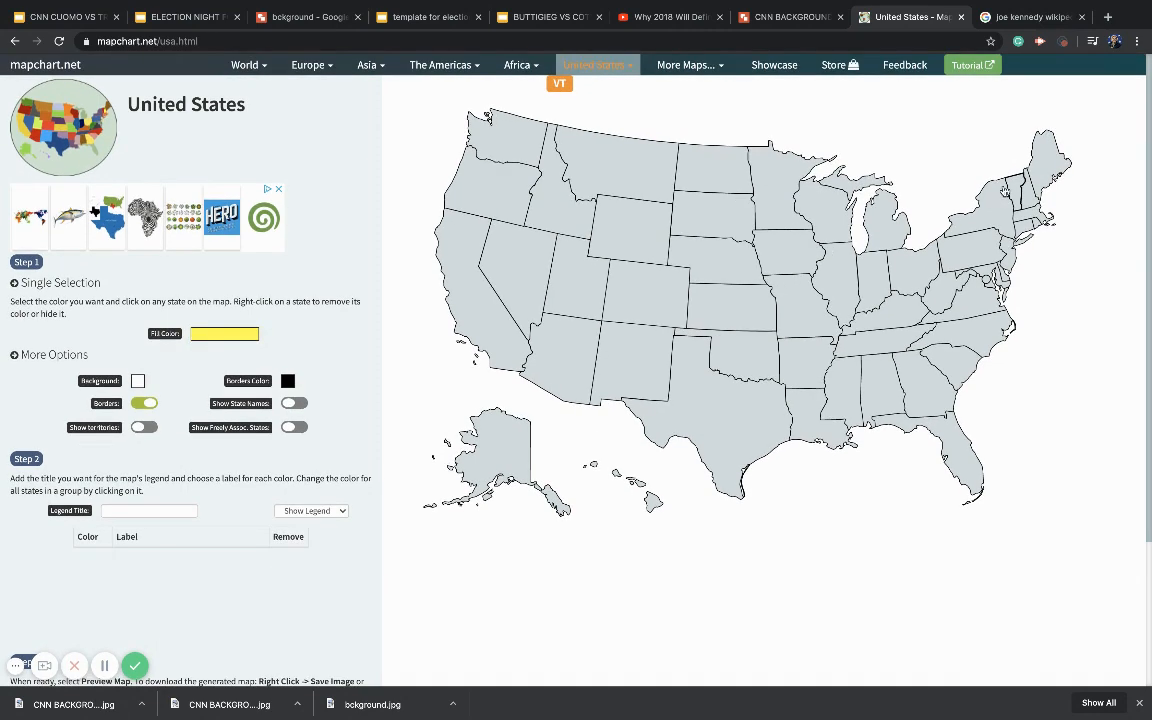
{"action": "left_click", "coordinate": [1013, 192]}
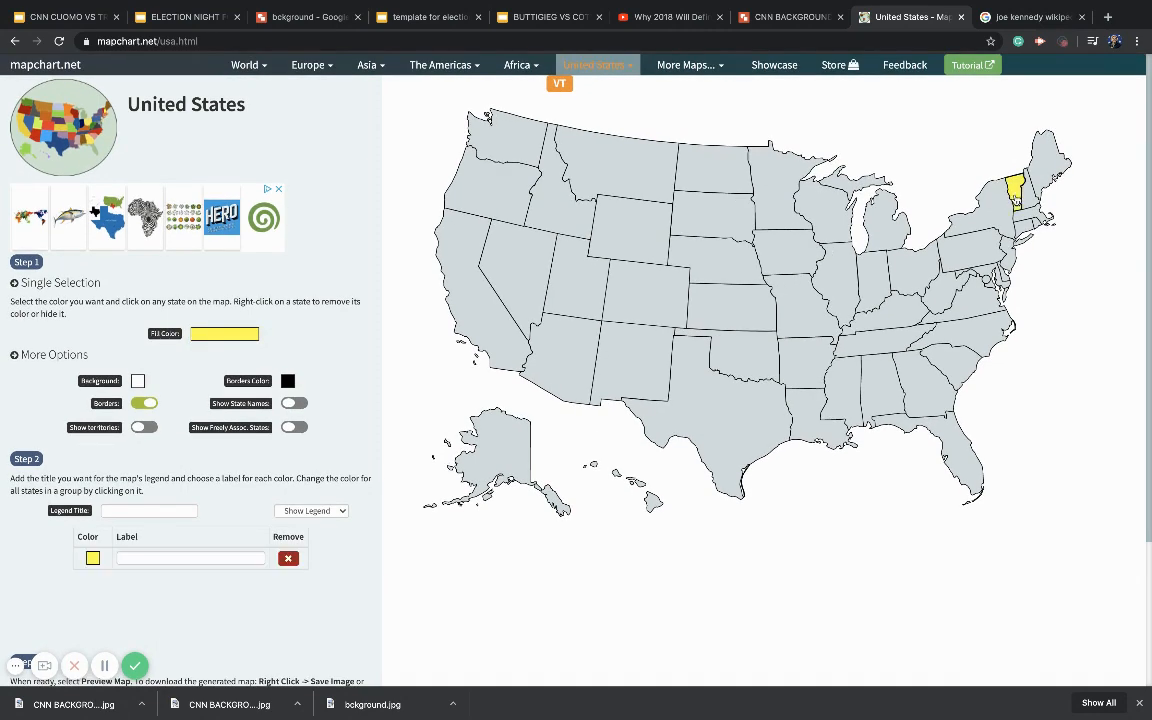
{"action": "left_click", "coordinate": [975, 310]}
{"action": "left_click", "coordinate": [955, 368]}
{"action": "left_click", "coordinate": [922, 390]}
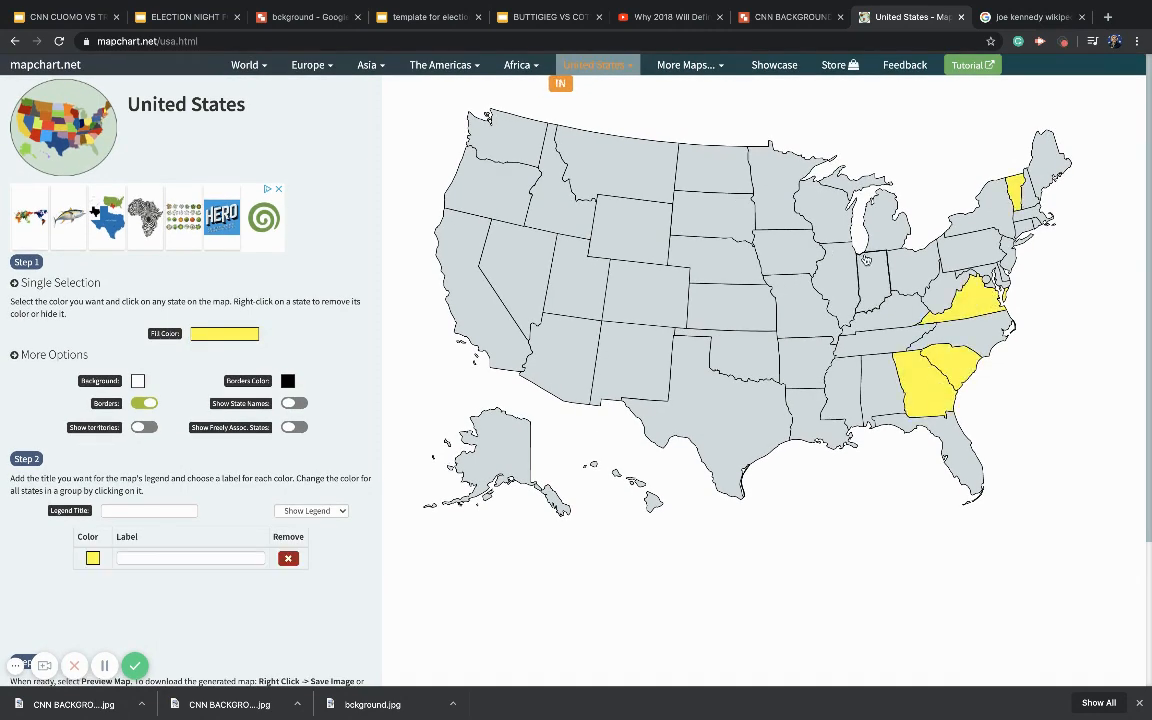
{"action": "left_click", "coordinate": [866, 259]}
{"action": "left_click", "coordinate": [862, 318]}
{"action": "scroll", "coordinate": [703, 264], "scroll_direction": "up", "scroll_amount": 1}
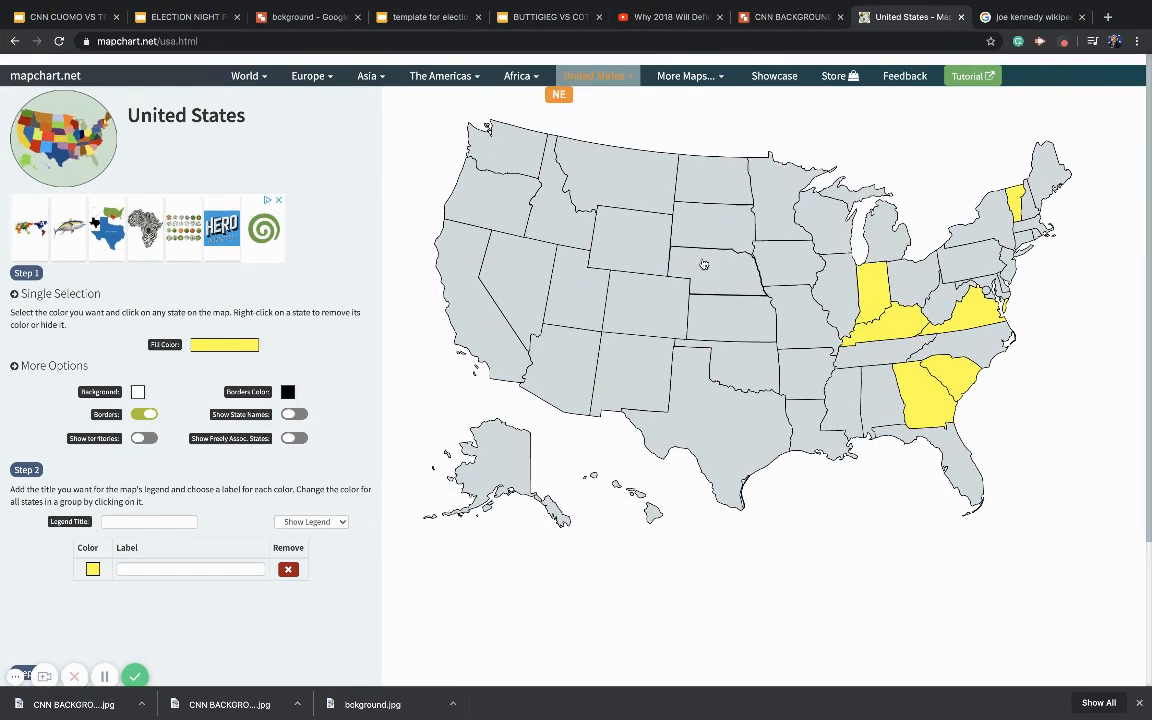
{"action": "scroll", "coordinate": [703, 264], "scroll_direction": "down", "scroll_amount": 1}
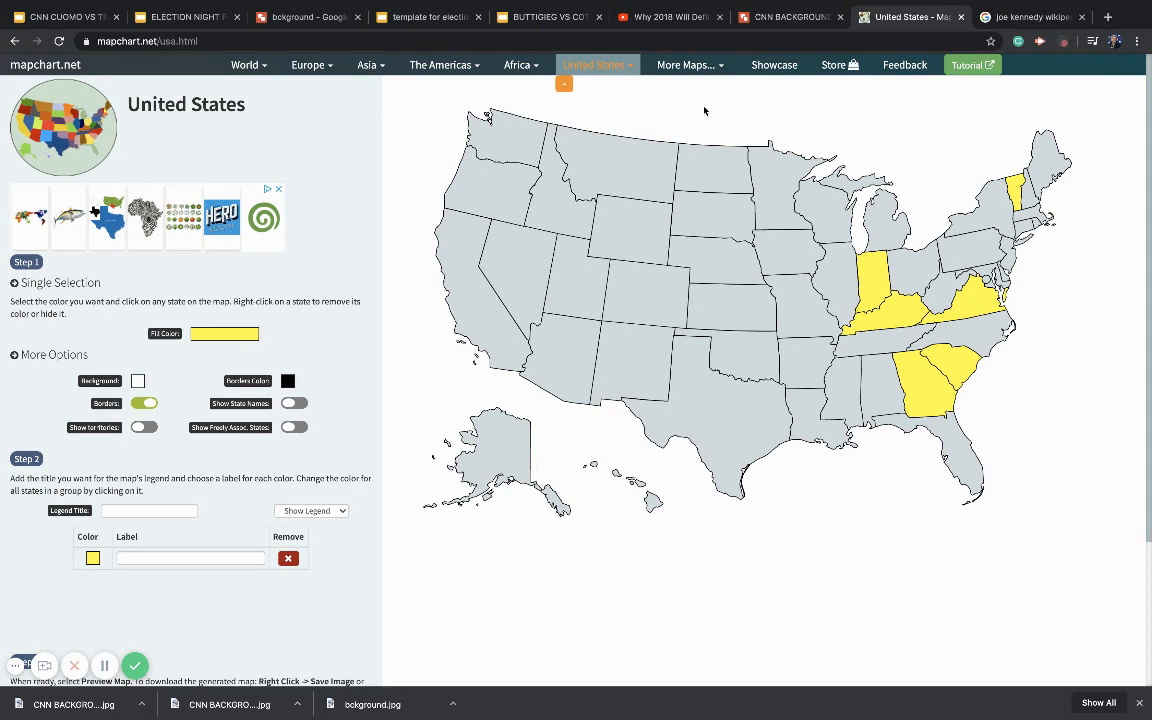
- Switch to the election nights template and compare its slides with those of the Buttigieg vs Cotton presentation
{"action": "left_click", "coordinate": [405, 20]}
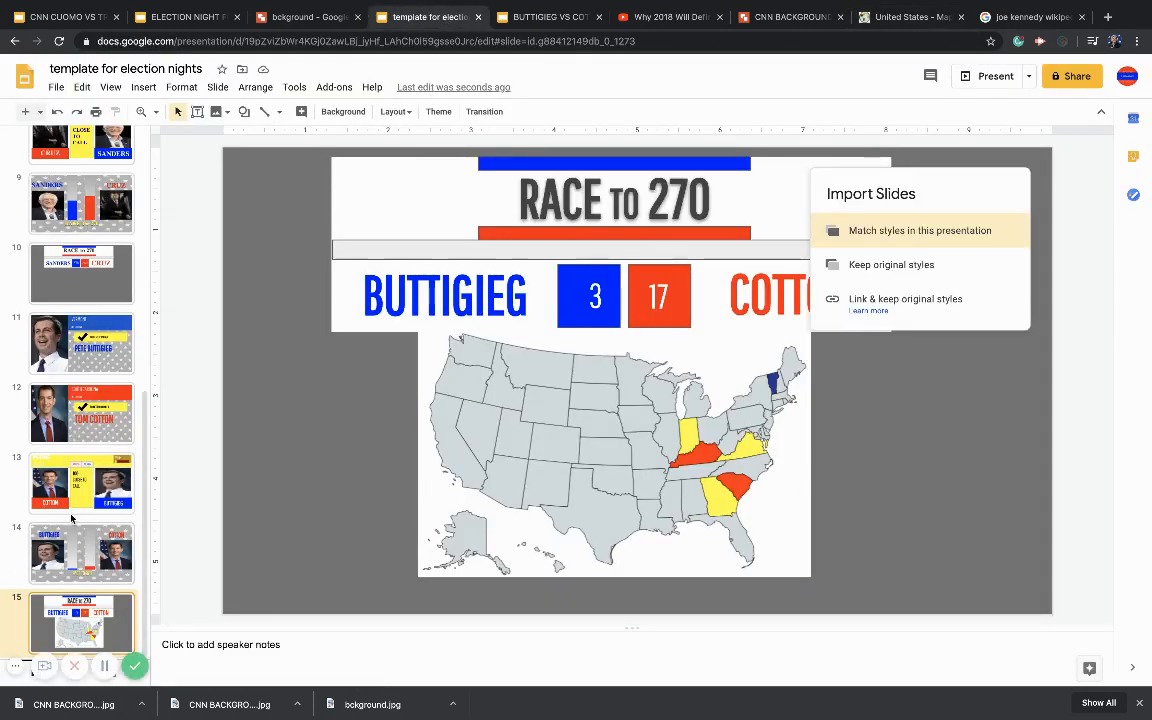
{"action": "scroll", "coordinate": [72, 518], "scroll_direction": "up", "scroll_amount": 3}
{"action": "scroll", "coordinate": [72, 518], "scroll_direction": "down", "scroll_amount": 3}
{"action": "left_click", "coordinate": [538, 22]}
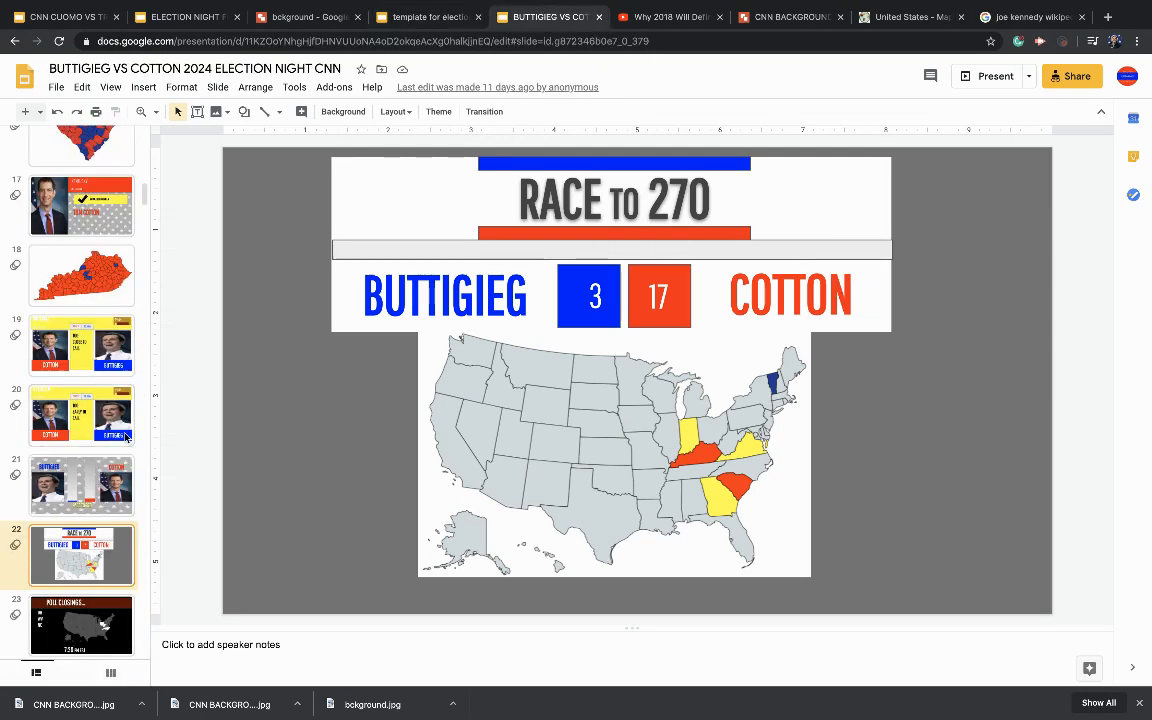
{"action": "scroll", "coordinate": [85, 470], "scroll_direction": "down", "scroll_amount": 10}
{"action": "scroll", "coordinate": [91, 480], "scroll_direction": "up", "scroll_amount": 20}
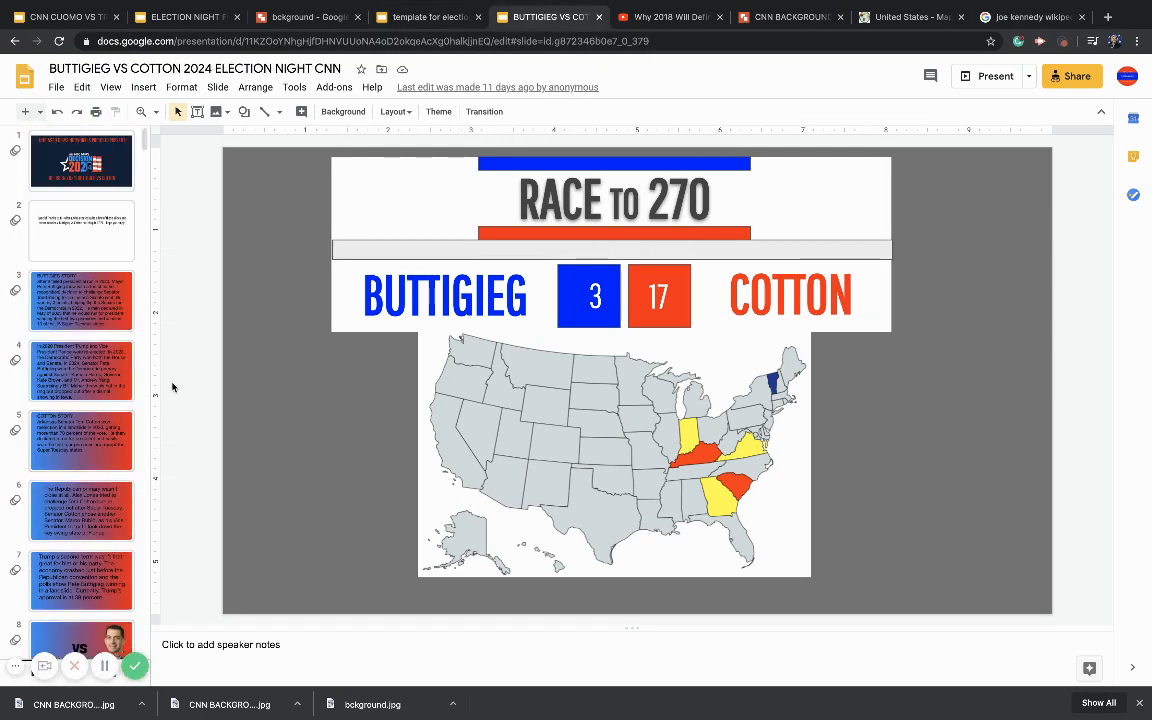
{"action": "left_click", "coordinate": [415, 22]}
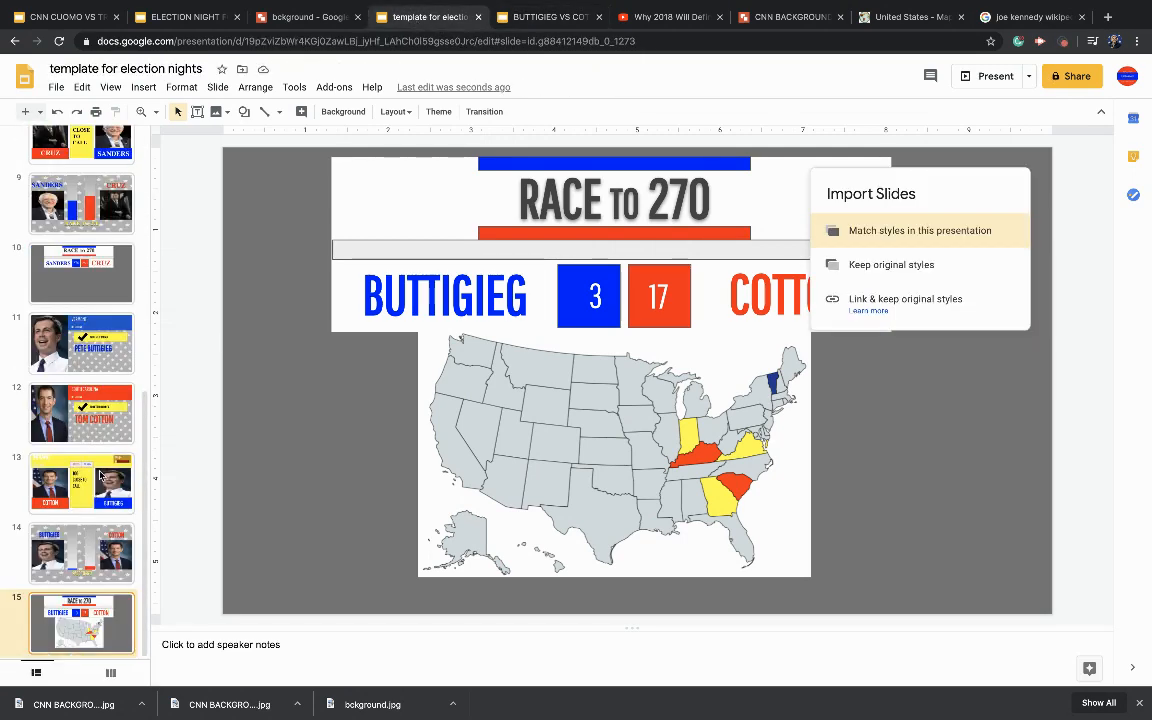
{"action": "left_click", "coordinate": [69, 620]}
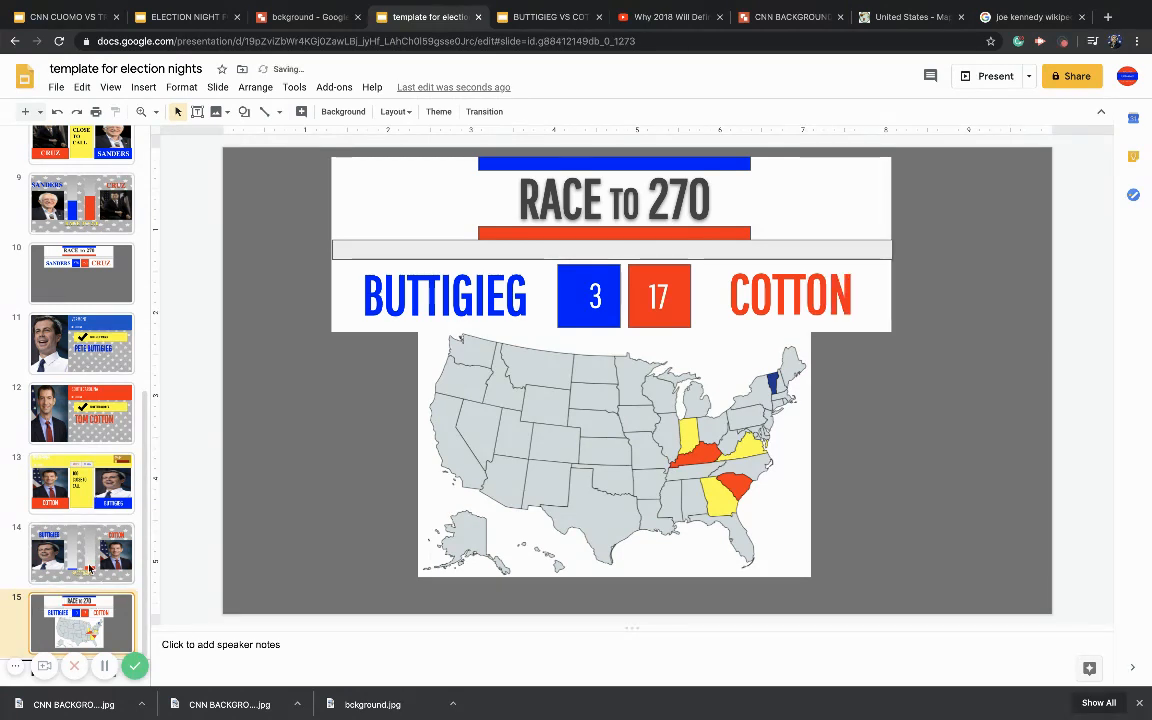
{"action": "scroll", "coordinate": [89, 568], "scroll_direction": "up", "scroll_amount": 5}
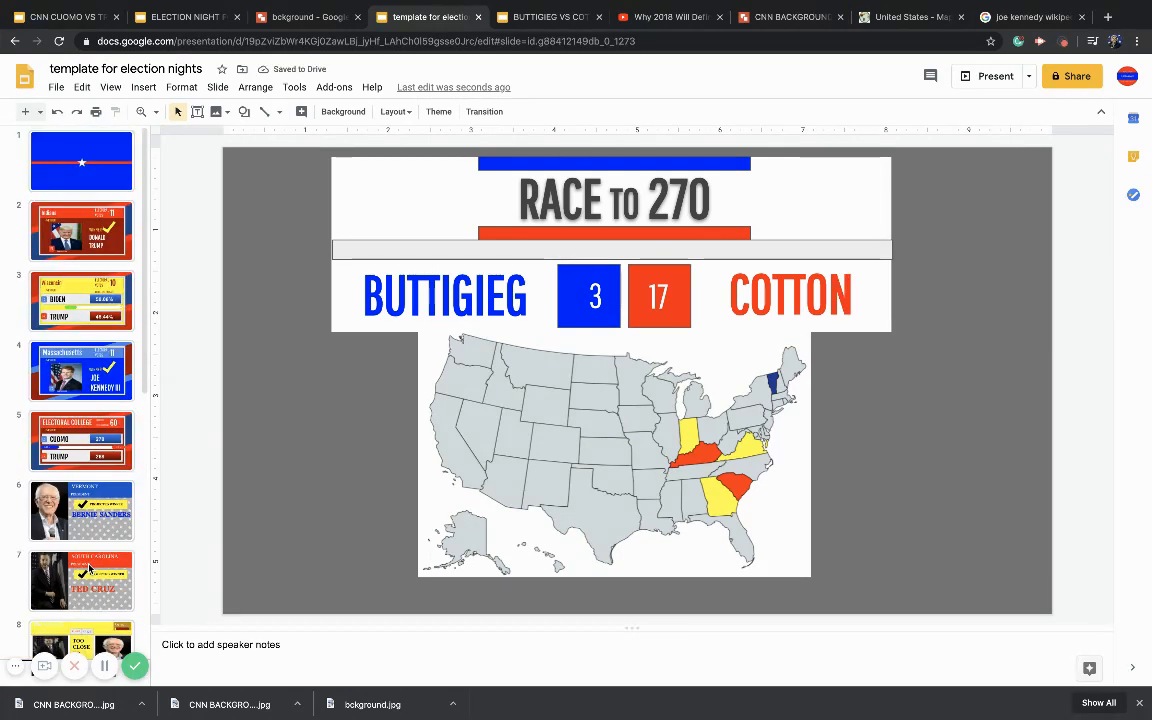
- Share the template with anyone who has the link as viewer and copy the sharing link
{"action": "left_click", "coordinate": [1072, 76]}
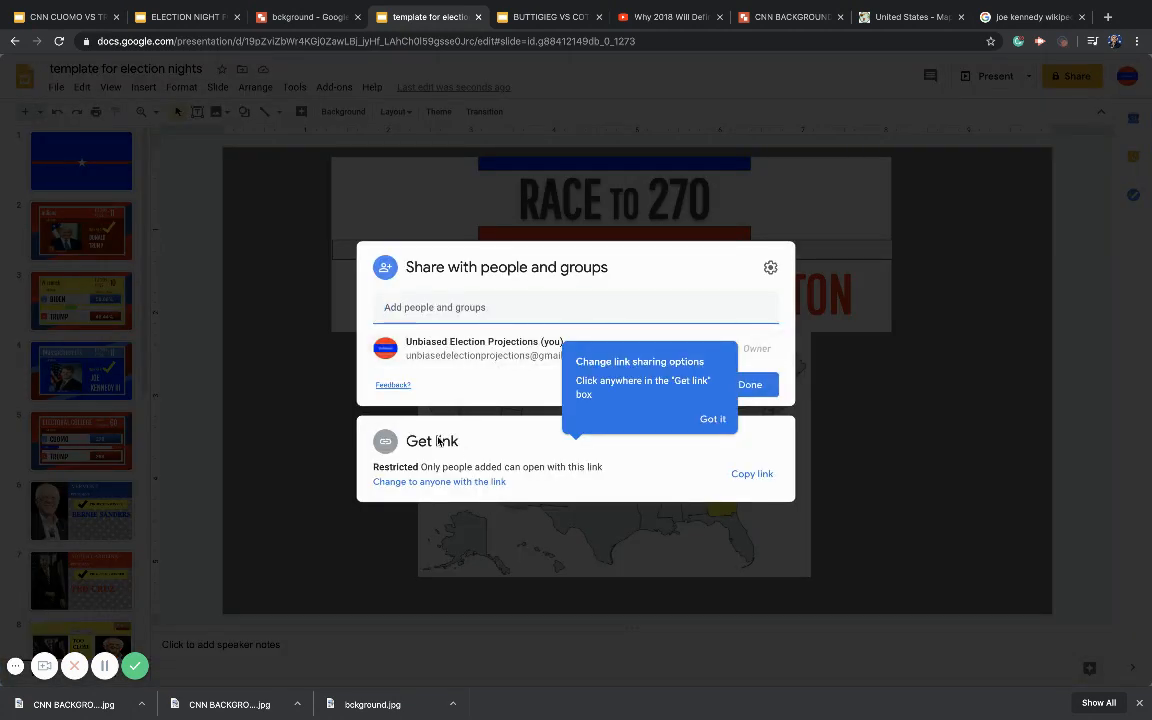
{"action": "left_click", "coordinate": [450, 485]}
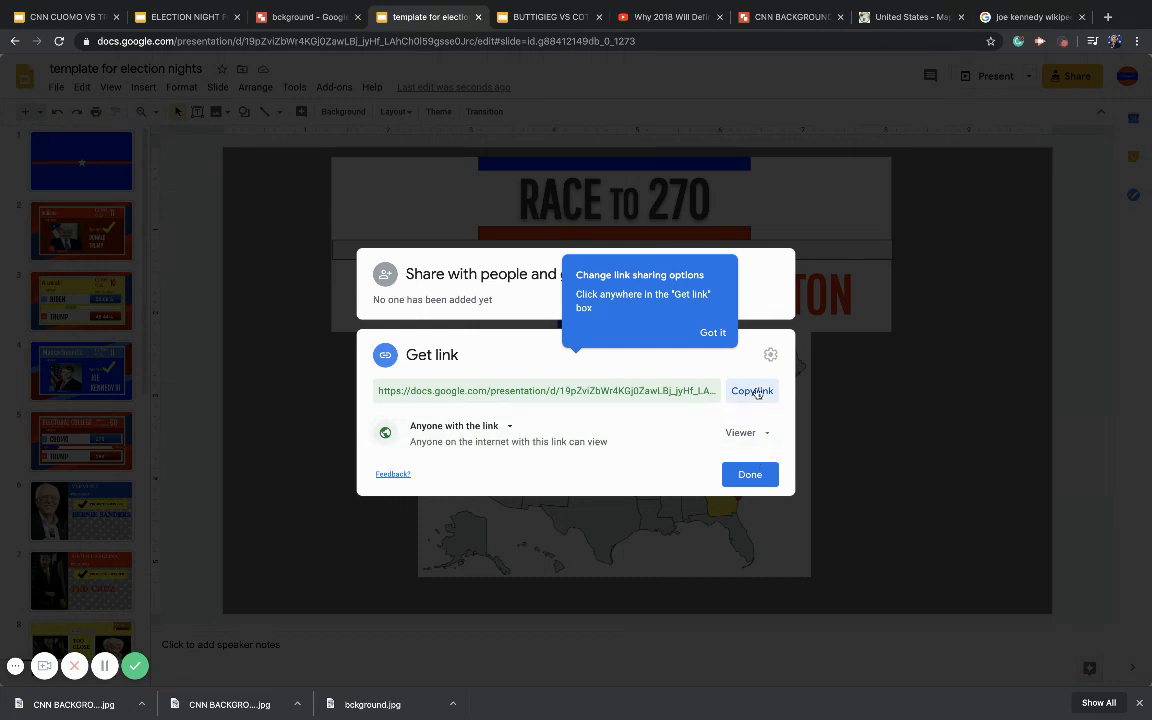
{"action": "left_click", "coordinate": [757, 392]}
{"action": "left_click", "coordinate": [750, 474]}
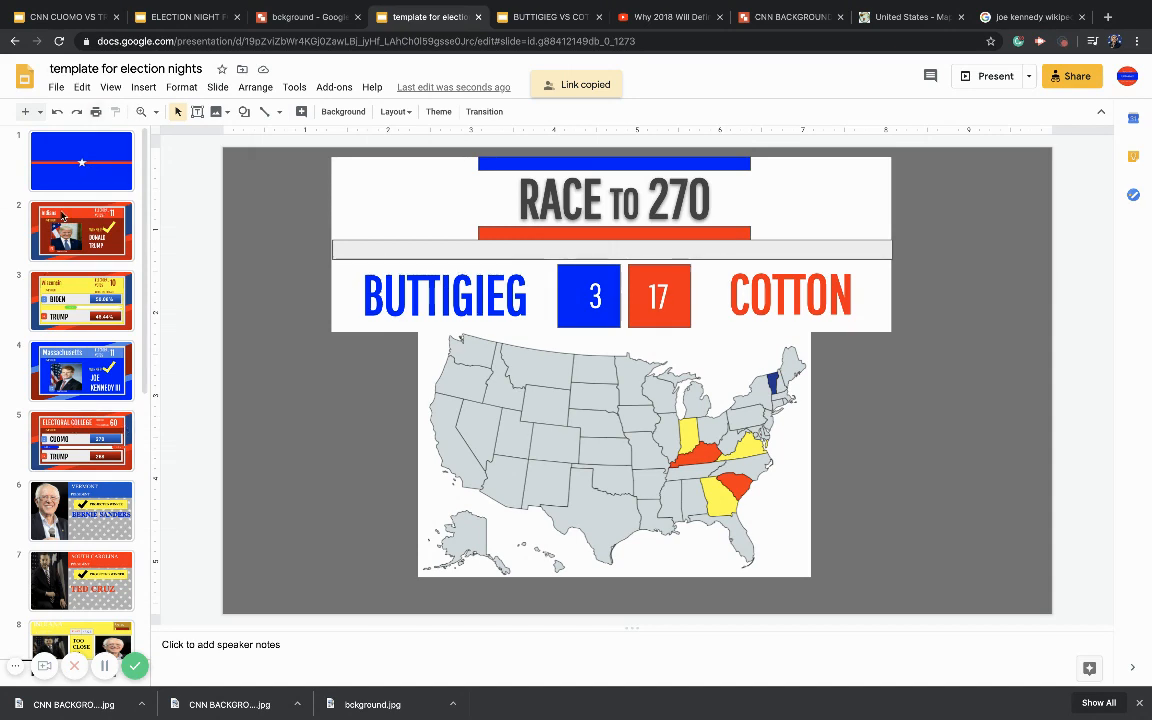
- Show the options for making a copy of the template presentation
{"action": "left_click", "coordinate": [56, 87]}
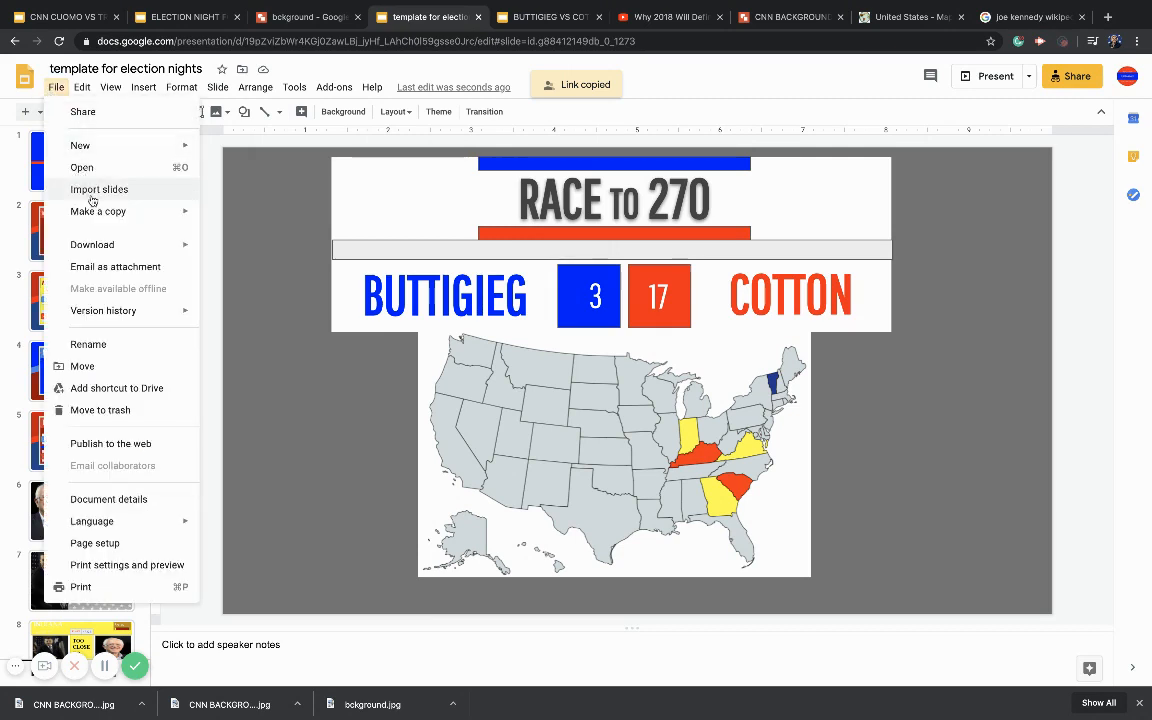
{"action": "mouse_move", "coordinate": [95, 212]}
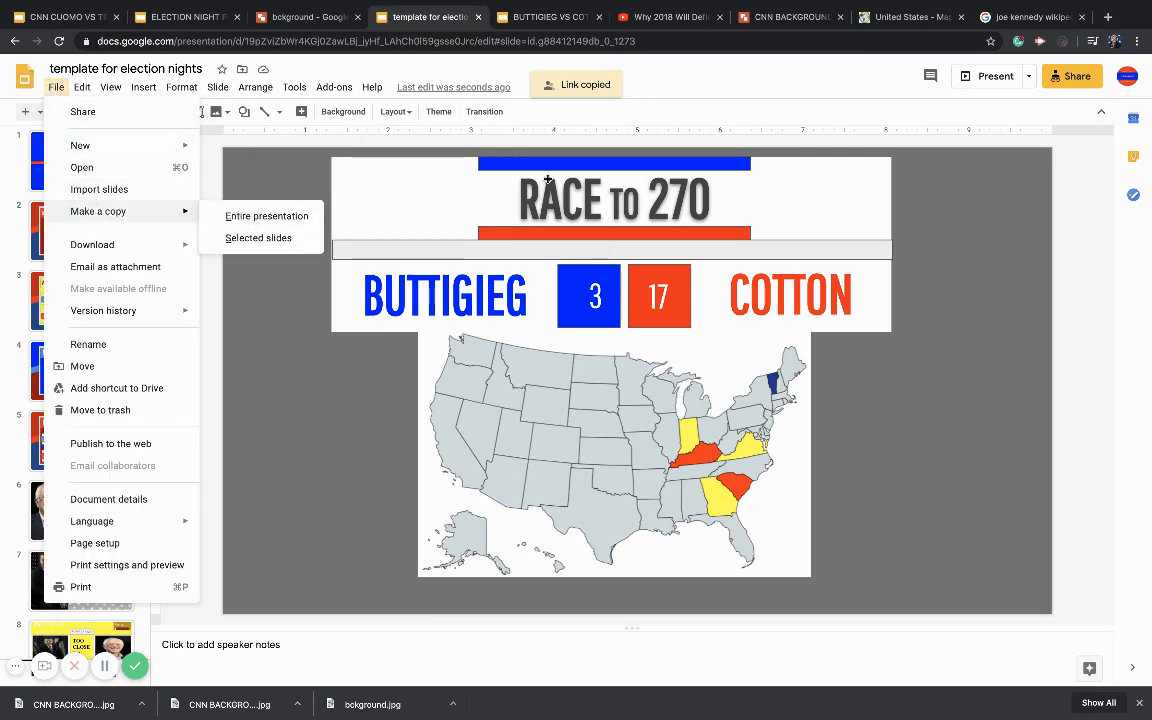
{"action": "left_click", "coordinate": [991, 249]}
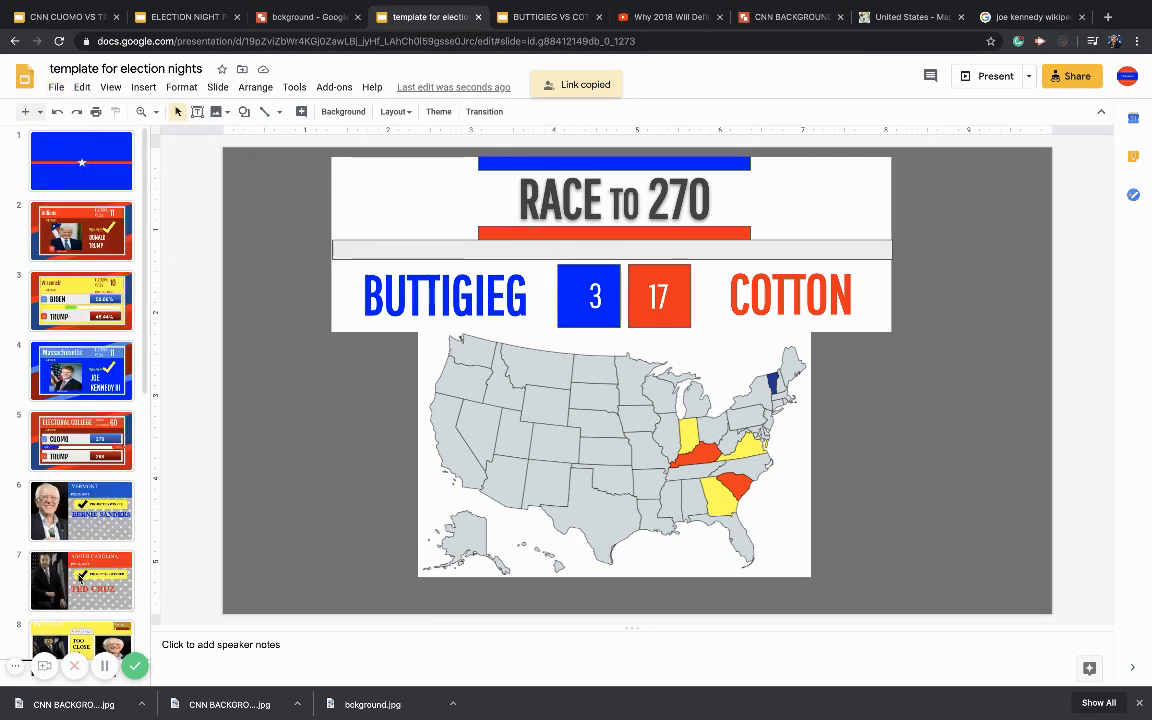
- Look through the template's slides, including the Massachusetts winner slide and the final "Race to 270" map slide
{"action": "left_click", "coordinate": [100, 370]}
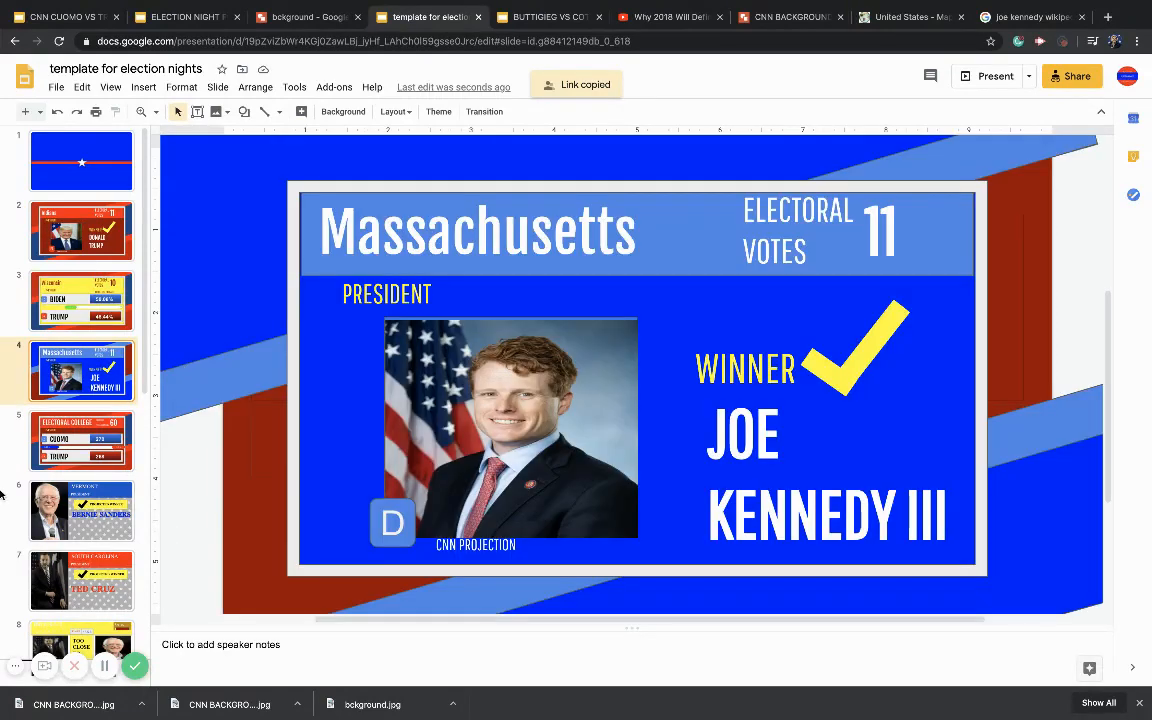
{"action": "scroll", "coordinate": [82, 486], "scroll_direction": "down", "scroll_amount": 5}
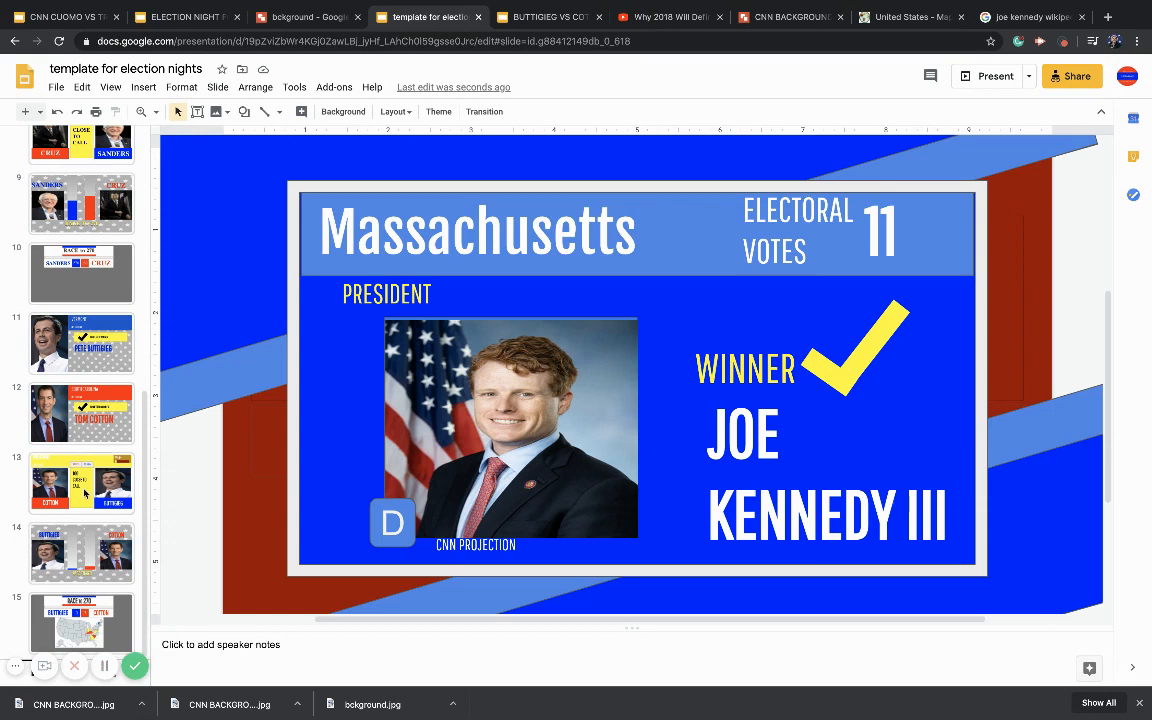
{"action": "left_click", "coordinate": [91, 567]}
{"action": "left_click", "coordinate": [82, 624]}
{"action": "scroll", "coordinate": [82, 620], "scroll_direction": "up", "scroll_amount": 6}
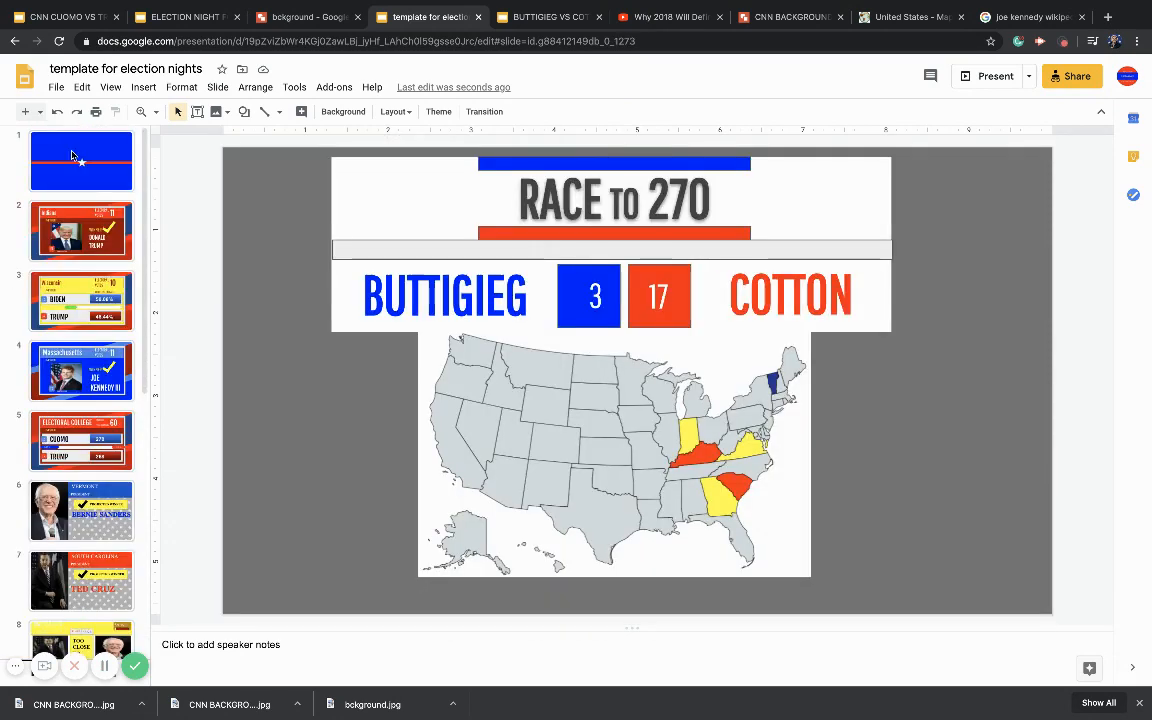